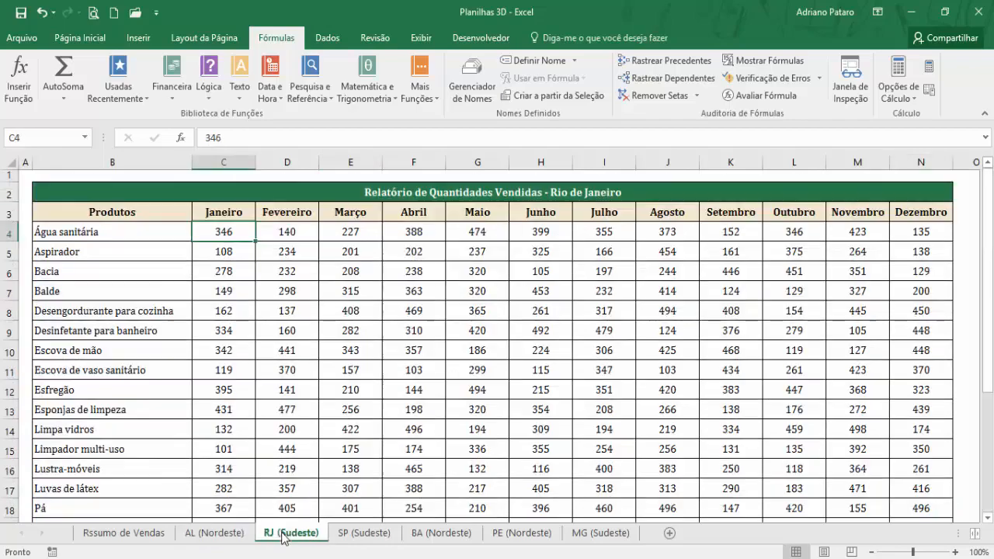
- Look through the product tables on each state sheet, from RJ (Sudeste) to MG (Sudeste) and back to AL (Nordeste), and return to the summary sheet
{"action": "left_click", "coordinate": [364, 543]}
{"action": "left_click", "coordinate": [439, 542]}
{"action": "left_click", "coordinate": [518, 536]}
{"action": "left_click", "coordinate": [581, 536]}
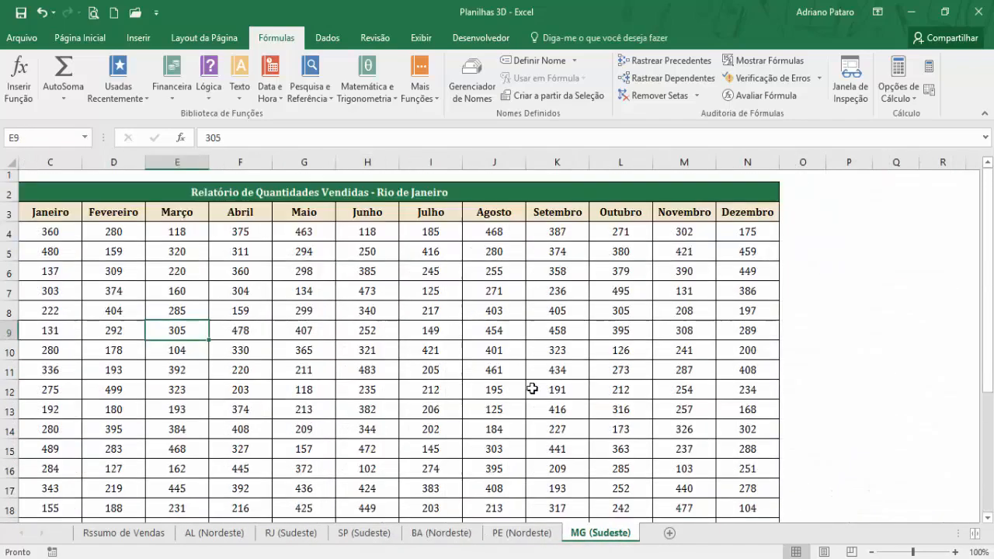
{"action": "left_click", "coordinate": [531, 537]}
{"action": "scroll", "coordinate": [535, 391], "scroll_direction": "up", "scroll_amount": 3}
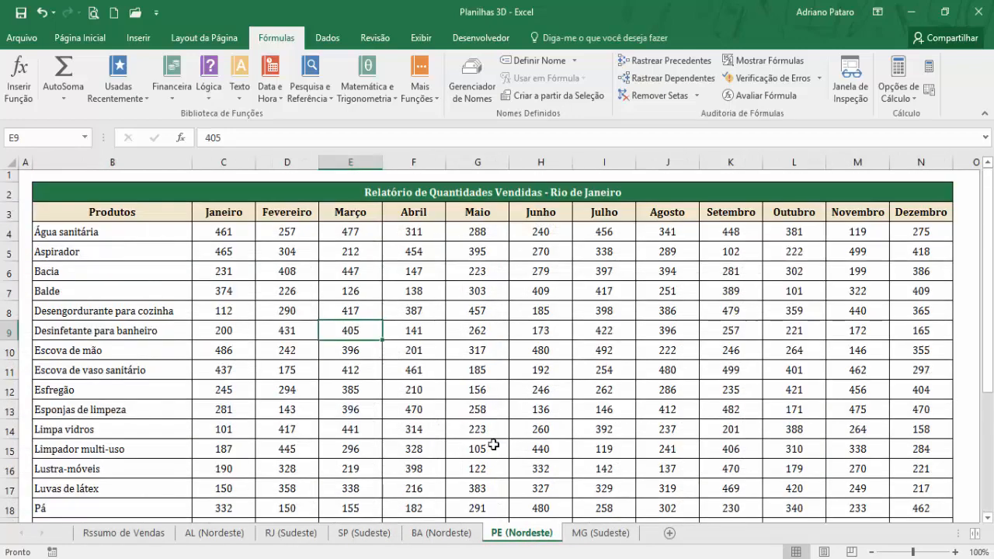
{"action": "left_click", "coordinate": [440, 532]}
{"action": "left_click", "coordinate": [371, 534]}
{"action": "scroll", "coordinate": [401, 493], "scroll_direction": "up", "scroll_amount": 3}
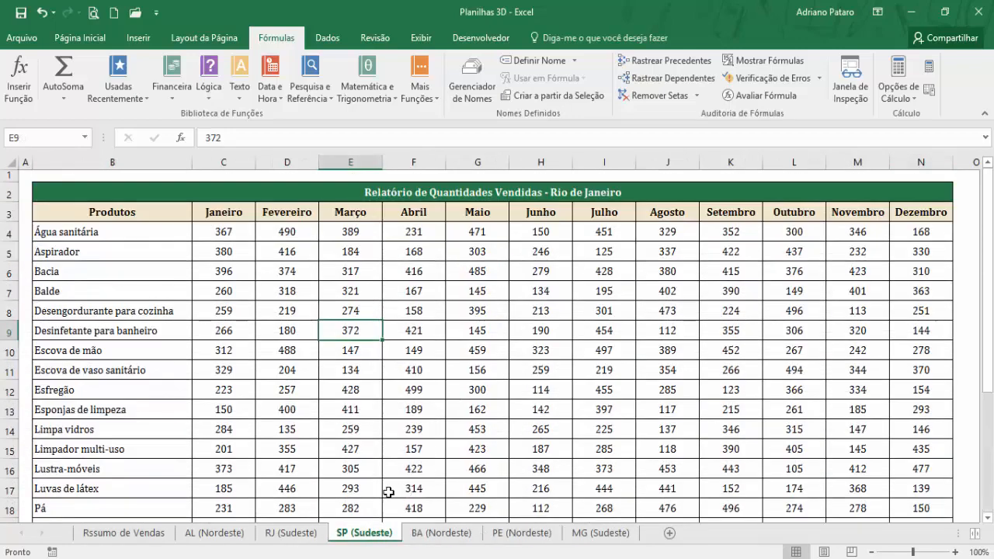
{"action": "left_click", "coordinate": [293, 534]}
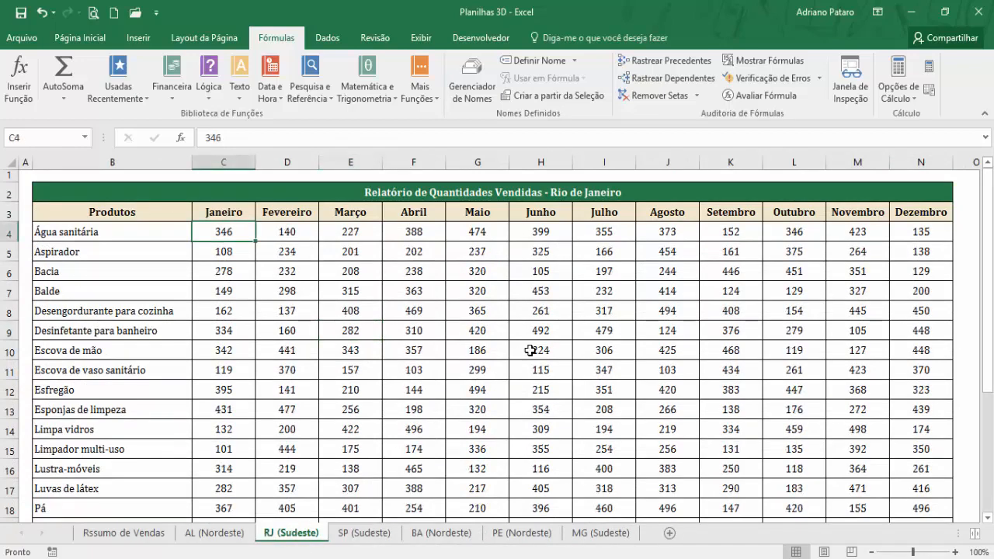
{"action": "left_click", "coordinate": [214, 533]}
{"action": "scroll", "coordinate": [271, 501], "scroll_direction": "up", "scroll_amount": 3}
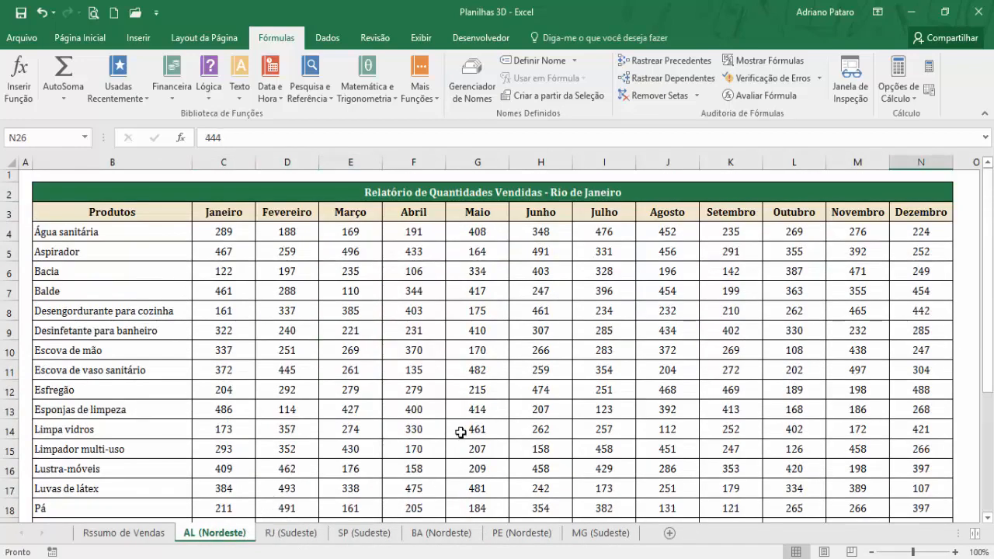
{"action": "left_click", "coordinate": [147, 534]}
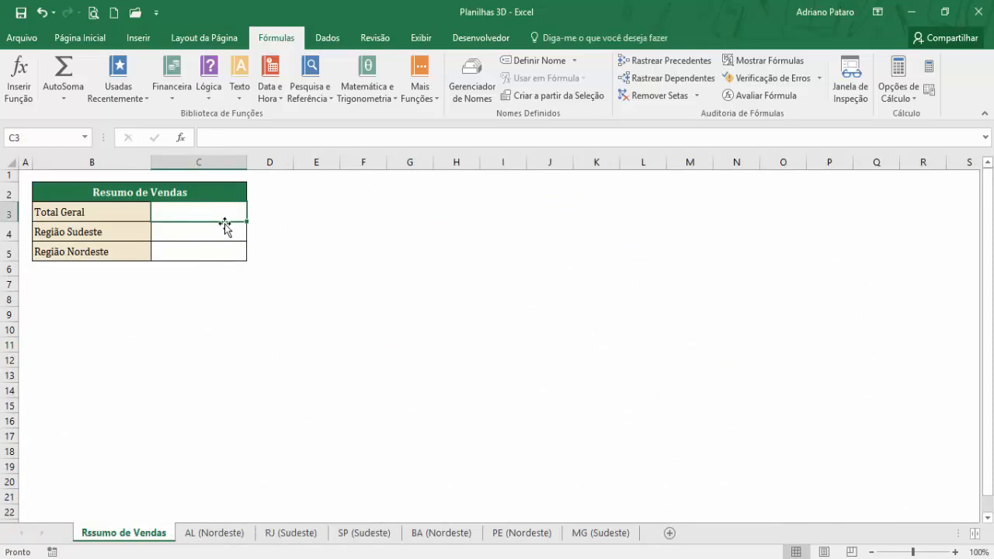
- Select cell D3 on the summary sheet, compare the table layouts of the AL (Nordeste) and RJ (Sudeste) sheets, and return to the summary
{"action": "left_click", "coordinate": [282, 210]}
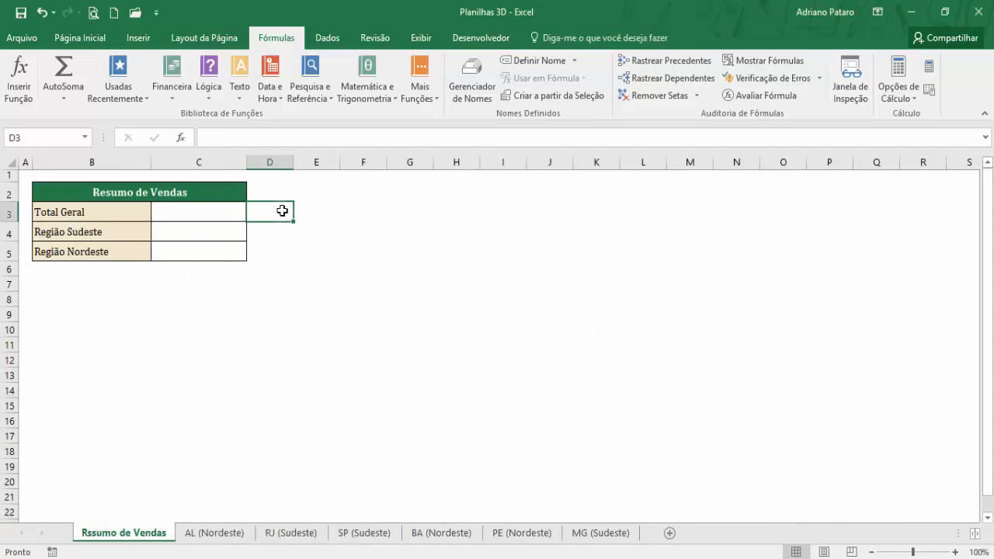
{"action": "left_click", "coordinate": [280, 535]}
{"action": "left_click", "coordinate": [215, 532]}
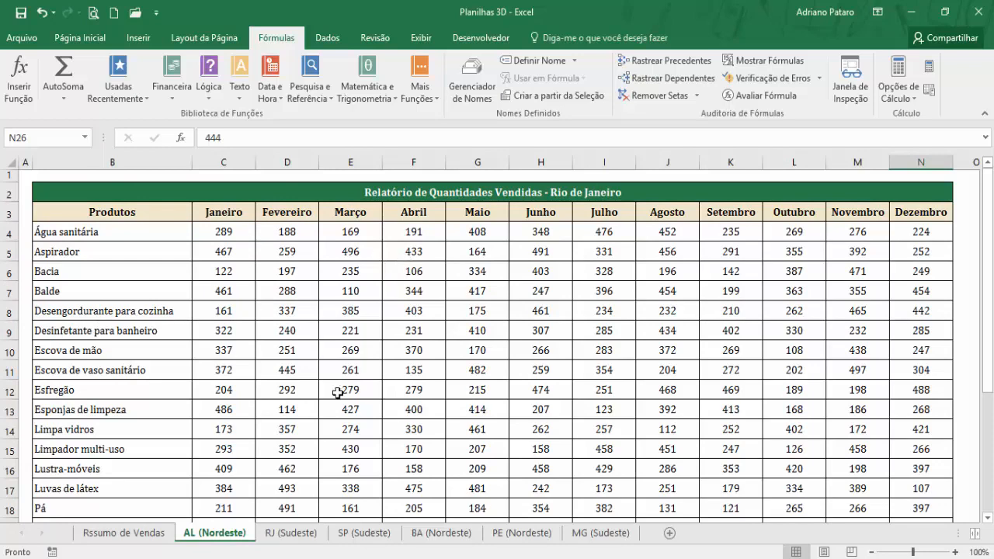
{"action": "left_click", "coordinate": [286, 534]}
{"action": "left_click", "coordinate": [229, 534]}
{"action": "left_click", "coordinate": [288, 535]}
{"action": "left_click", "coordinate": [229, 535]}
{"action": "left_click", "coordinate": [269, 535]}
{"action": "left_click", "coordinate": [233, 534]}
{"action": "left_click", "coordinate": [280, 535]}
{"action": "left_click", "coordinate": [221, 534]}
{"action": "left_click", "coordinate": [147, 536]}
- Start a SOMA function in D3 of the summary sheet with AL (Nordeste) range C4:N26 as its first argument
{"action": "left_click", "coordinate": [377, 90]}
{"action": "left_click_drag", "start_coordinate": [477, 179], "coordinate": [476, 367]}
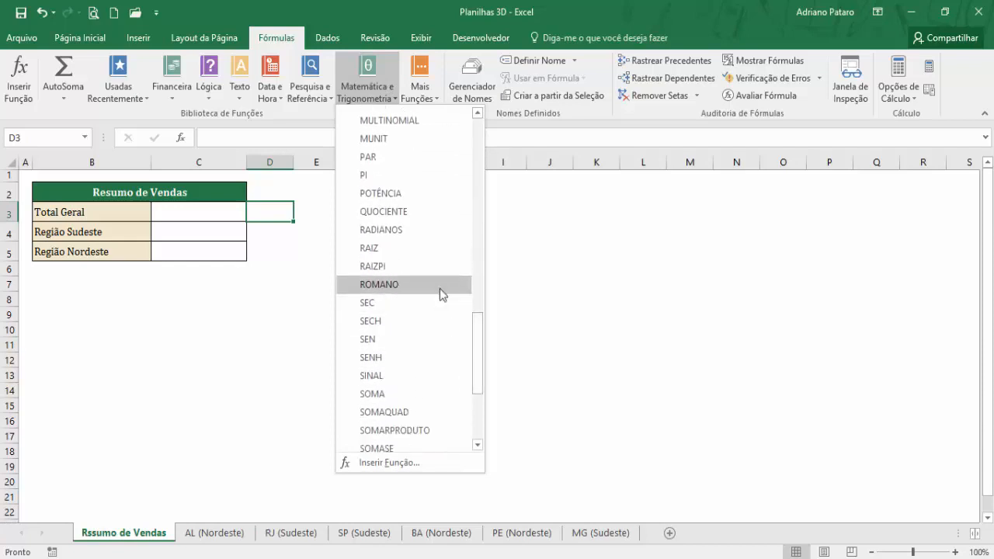
{"action": "scroll", "coordinate": [427, 319], "scroll_direction": "down", "scroll_amount": 2}
{"action": "left_click", "coordinate": [409, 292]}
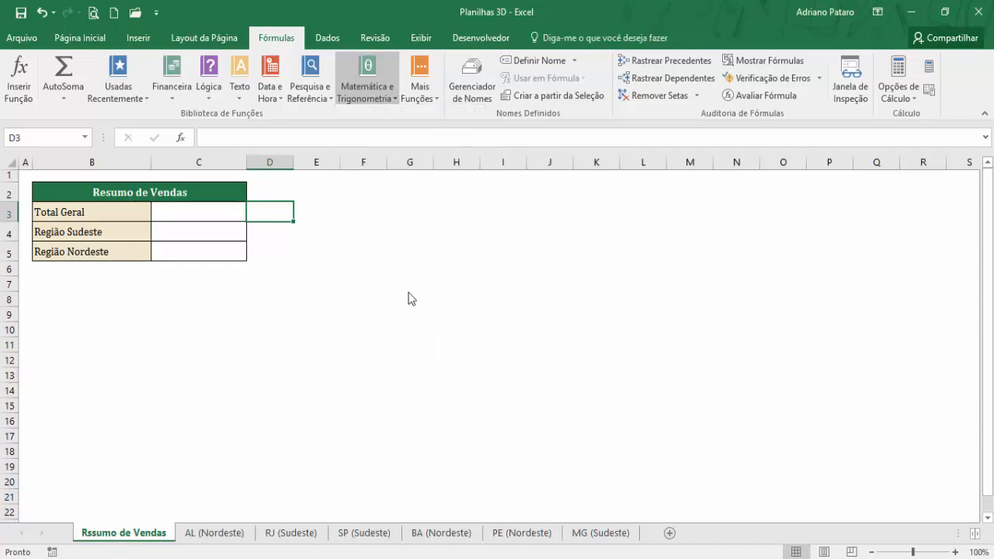
{"action": "left_click_drag", "start_coordinate": [517, 221], "coordinate": [576, 201]}
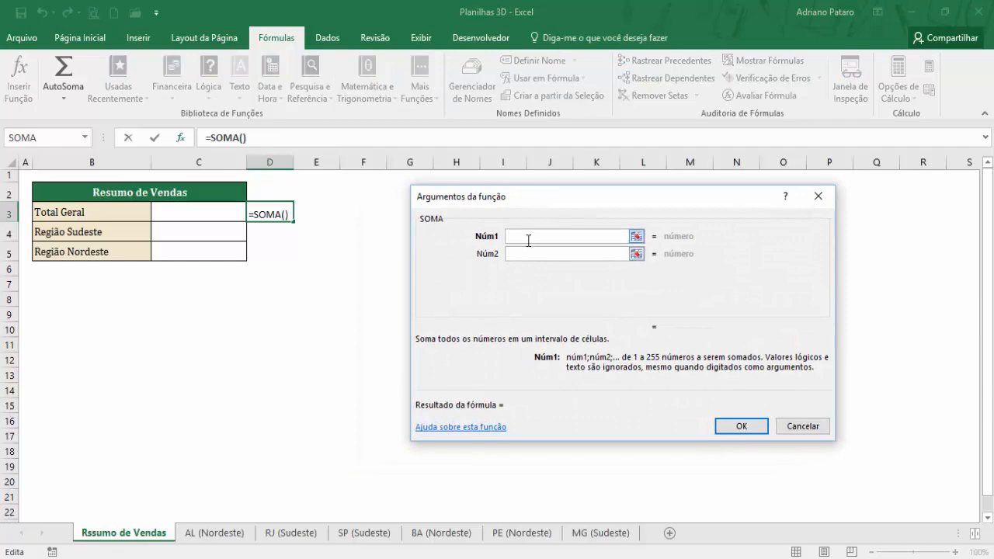
{"action": "left_click", "coordinate": [221, 534]}
{"action": "left_click_drag", "start_coordinate": [242, 236], "coordinate": [895, 503]}
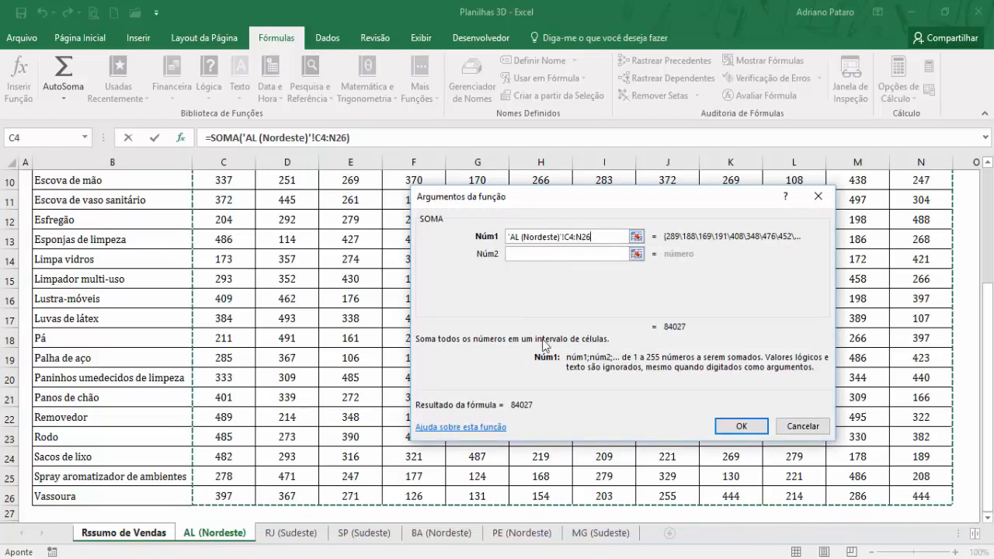
- Add range C4:N26 of the RJ (Sudeste) sheet as the second SOMA argument and complete the formula
{"action": "left_click", "coordinate": [525, 255]}
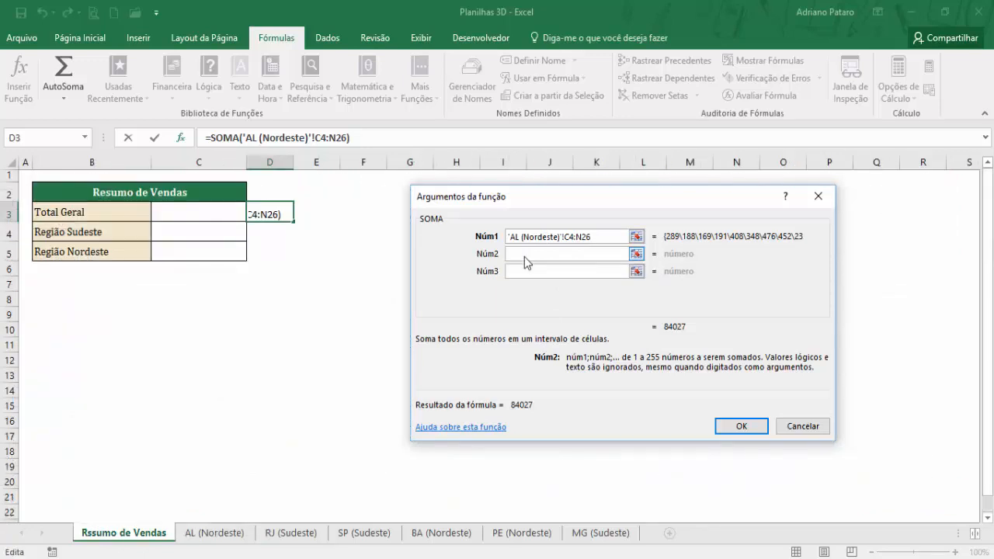
{"action": "left_click", "coordinate": [291, 533]}
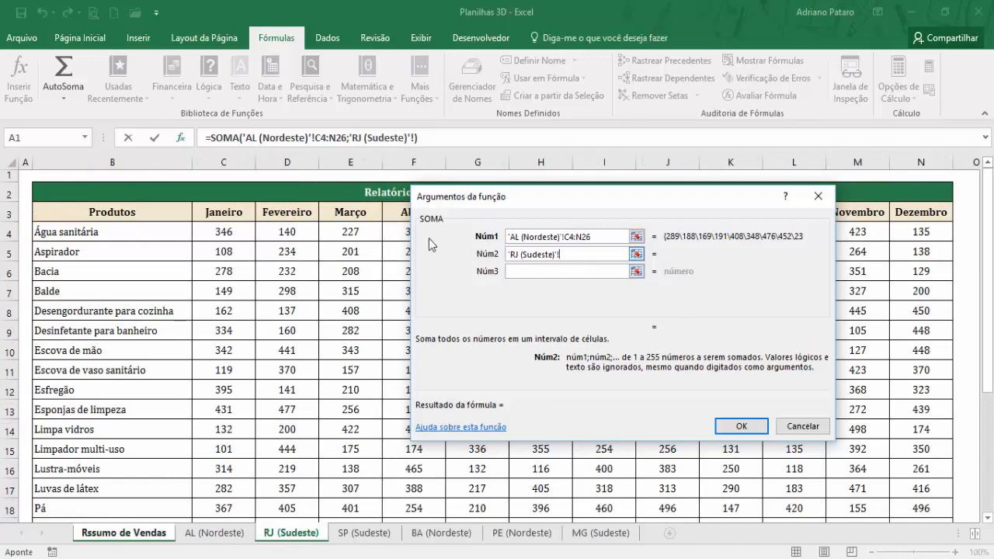
{"action": "left_click_drag", "start_coordinate": [235, 231], "coordinate": [901, 501]}
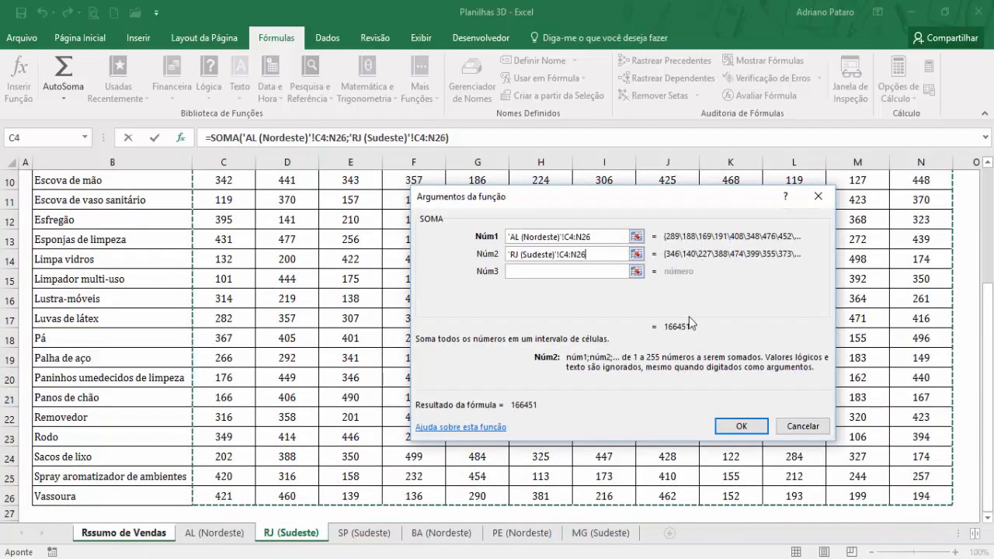
{"action": "left_click", "coordinate": [744, 428]}
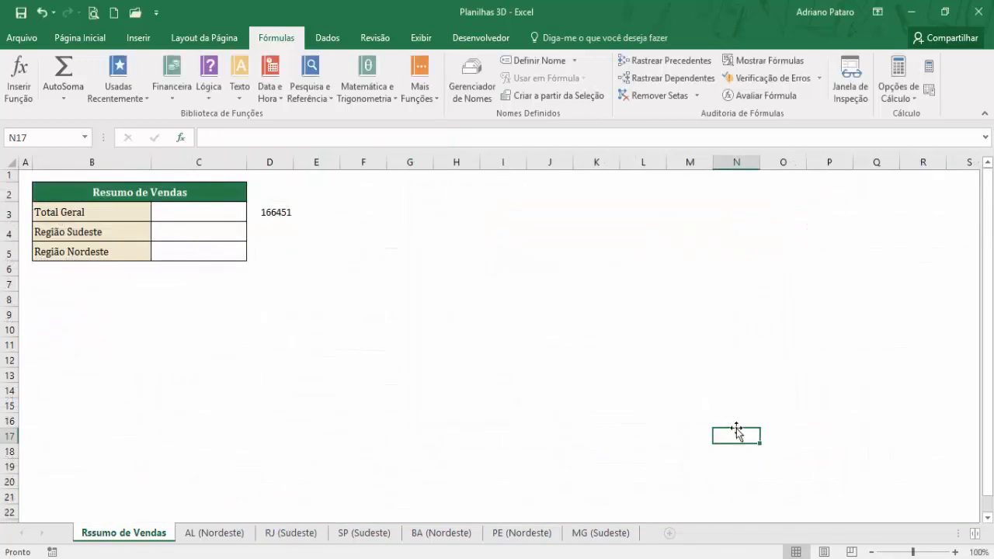
- Check the trial SOMA formula in cell D3 and delete it
{"action": "left_click", "coordinate": [283, 212]}
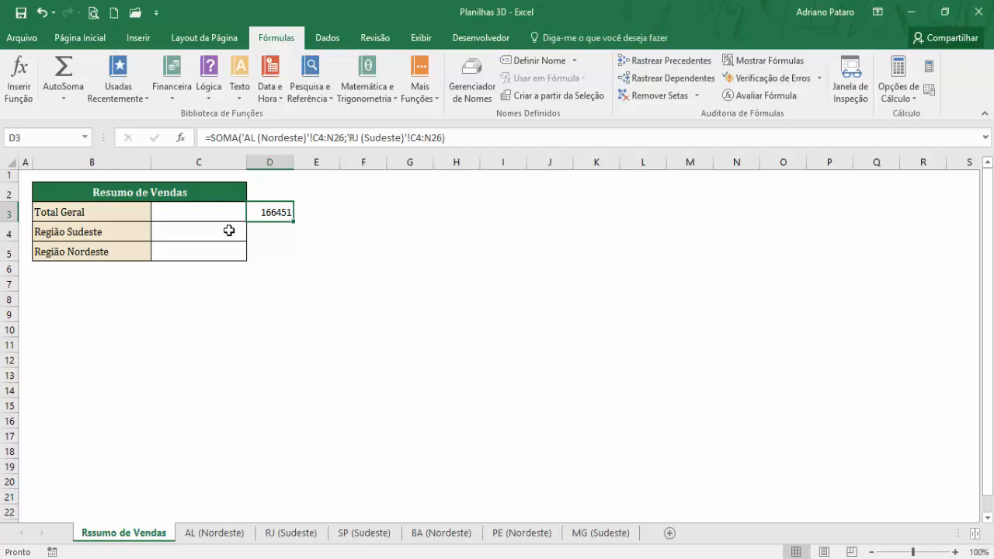
{"action": "left_click", "coordinate": [203, 213]}
{"action": "left_click", "coordinate": [269, 211]}
{"action": "key", "text": "Delete"}
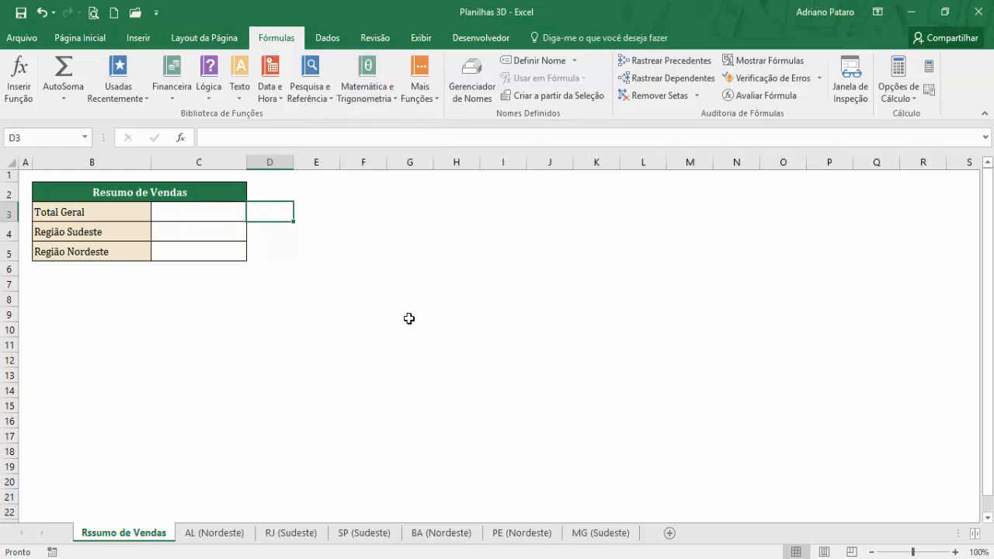
- Start a SOMA function in the Total Geral cell C3 whose first argument spans the sheets AL (Nordeste) through MG (Sudeste)
{"action": "left_click", "coordinate": [217, 214]}
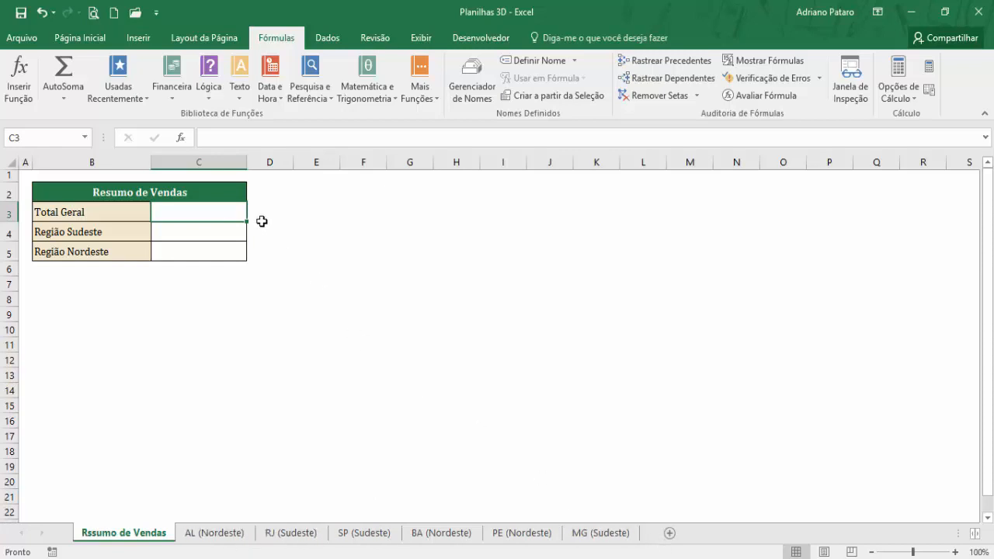
{"action": "left_click", "coordinate": [384, 85]}
{"action": "left_click_drag", "start_coordinate": [476, 166], "coordinate": [476, 363]}
{"action": "scroll", "coordinate": [462, 361], "scroll_direction": "down", "scroll_amount": 2}
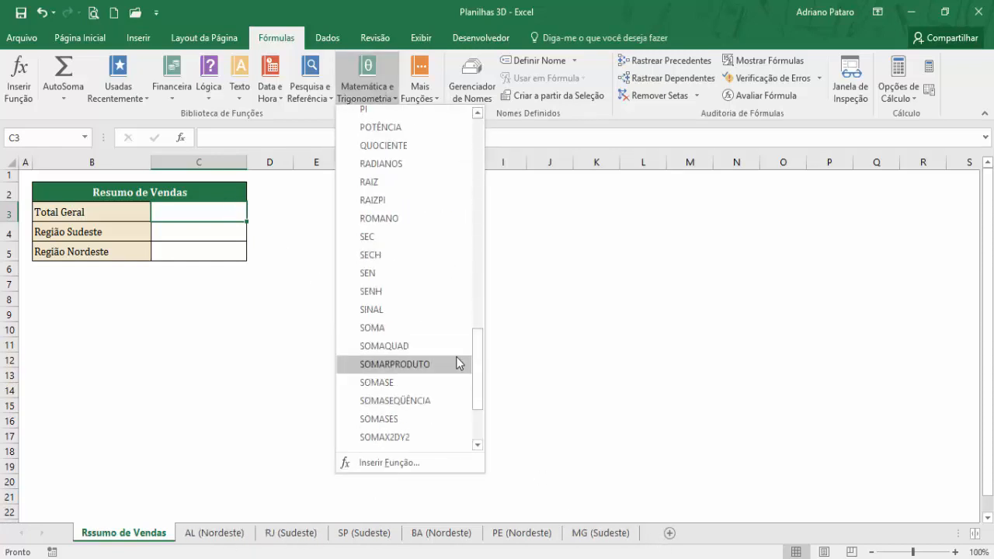
{"action": "left_click", "coordinate": [417, 329]}
{"action": "left_click_drag", "start_coordinate": [548, 194], "coordinate": [478, 196]}
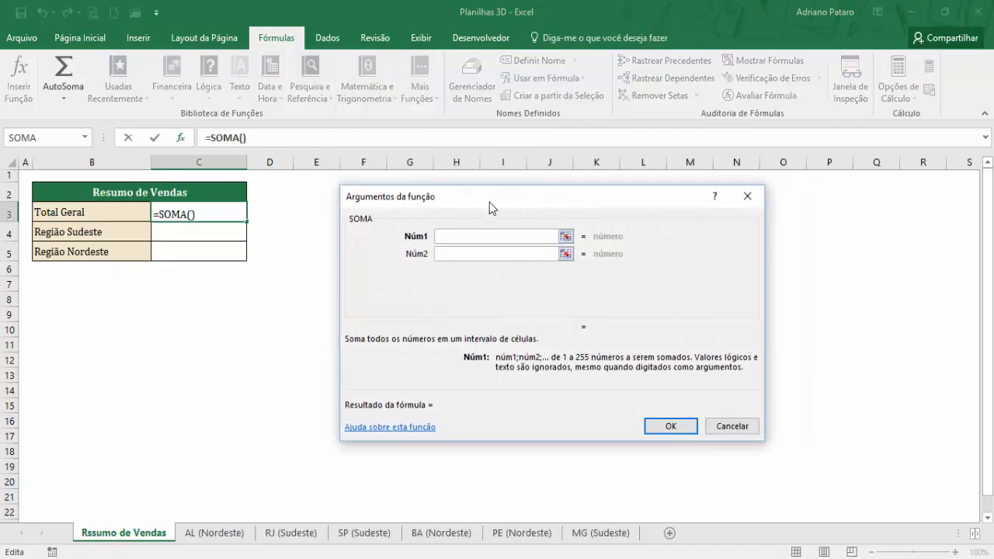
{"action": "left_click", "coordinate": [211, 534]}
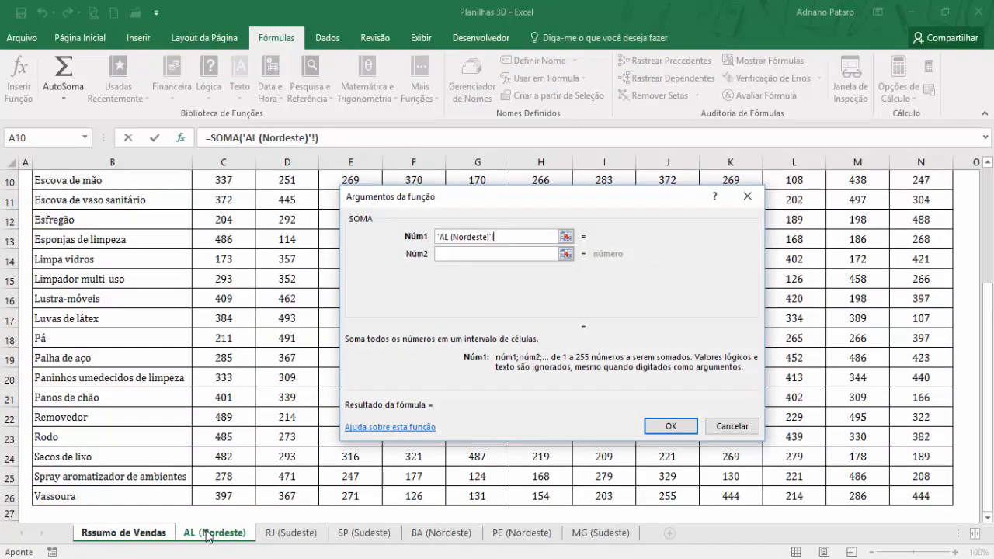
{"action": "scroll", "coordinate": [220, 261], "scroll_direction": "up", "scroll_amount": 3}
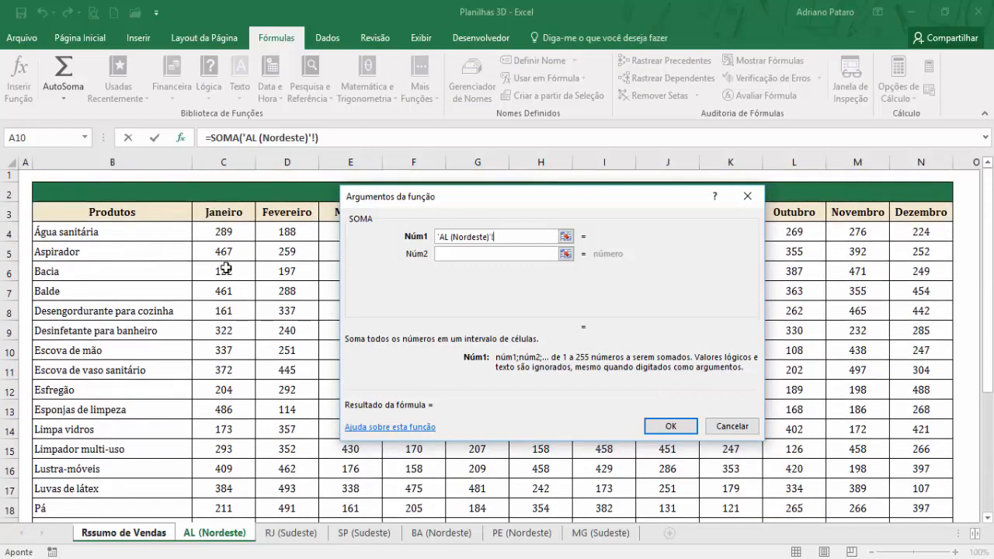
{"action": "left_click", "coordinate": [599, 533], "text": "shift"}
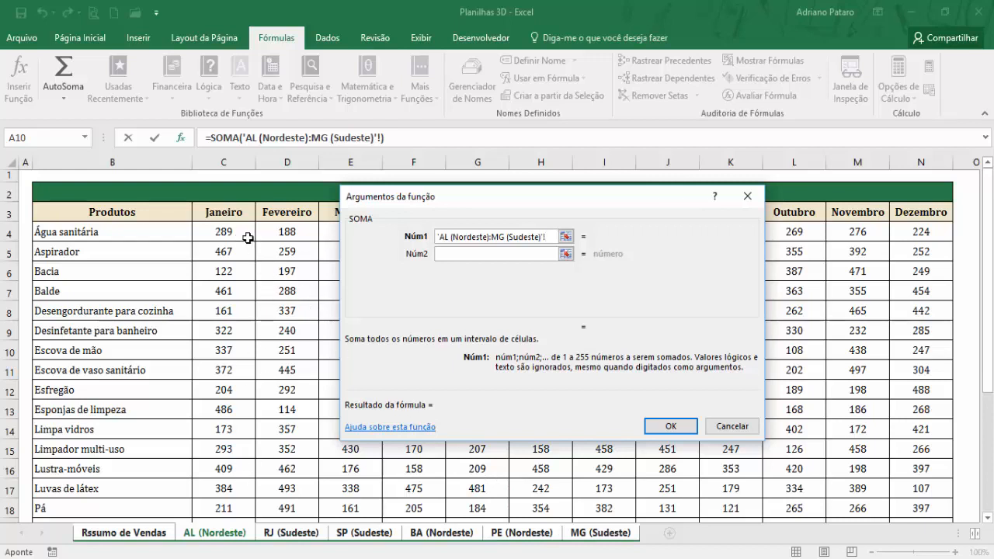
- Complete the Total Geral sum with range C4:N26 across all the spanned state sheets
{"action": "left_click_drag", "start_coordinate": [474, 200], "coordinate": [471, 229]}
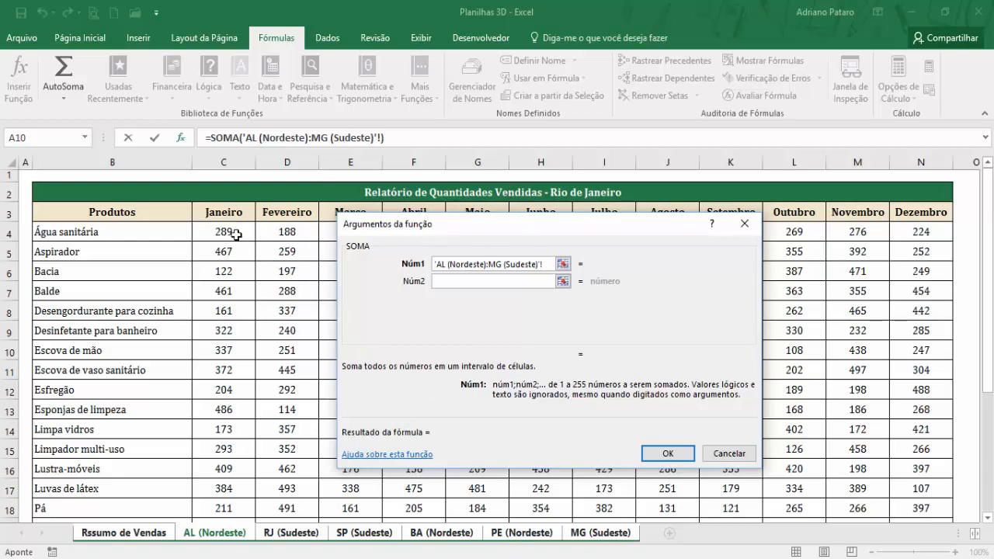
{"action": "left_click_drag", "start_coordinate": [235, 235], "coordinate": [900, 506]}
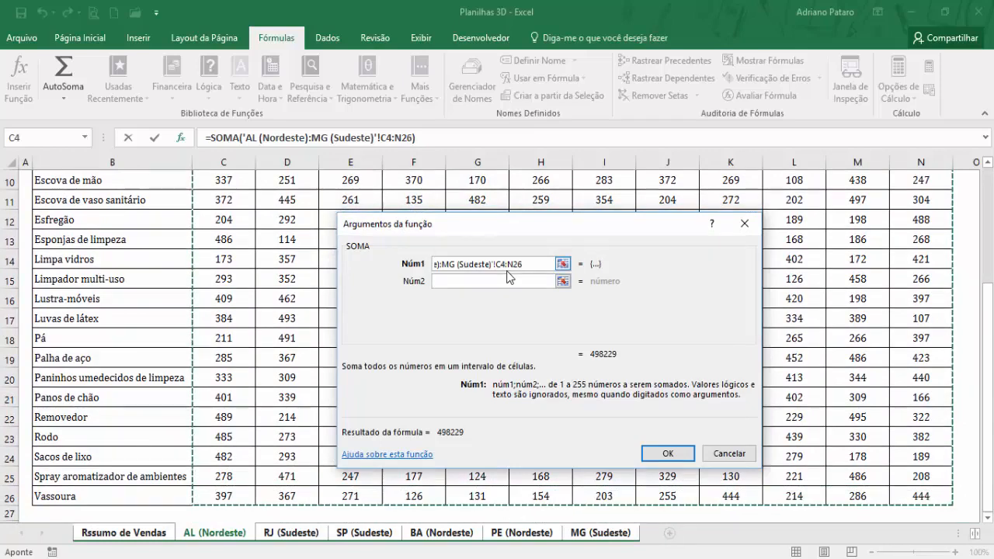
{"action": "left_click", "coordinate": [668, 453]}
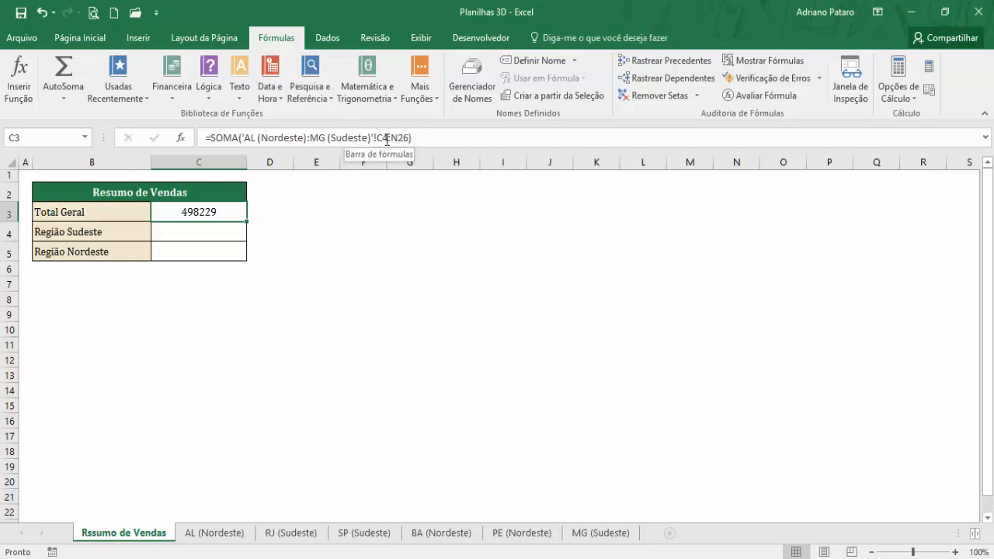
- Examine AL (Nordeste) and MG (Sudeste), the first and last sheets of the 3D reference, and return to the summary sheet
{"action": "left_click", "coordinate": [220, 533]}
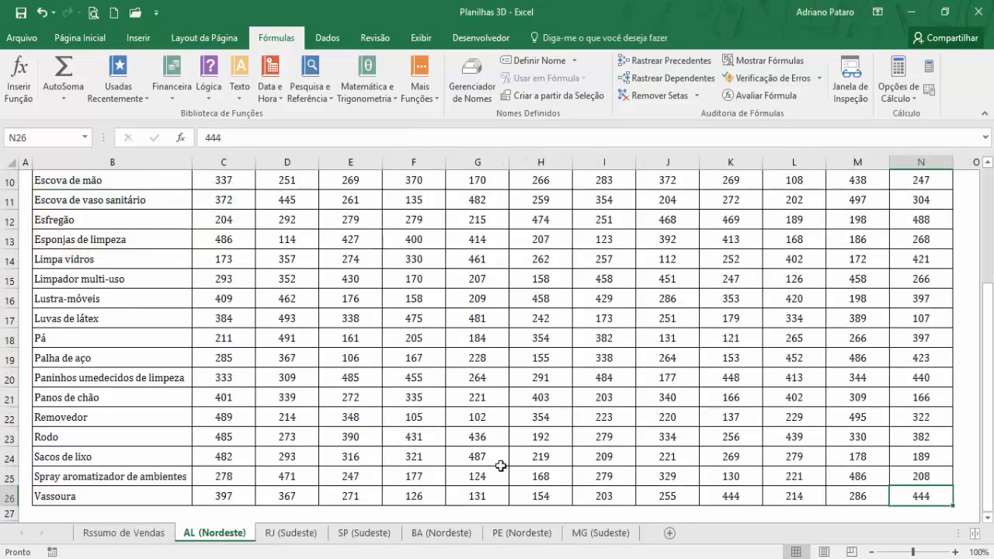
{"action": "left_click", "coordinate": [592, 534]}
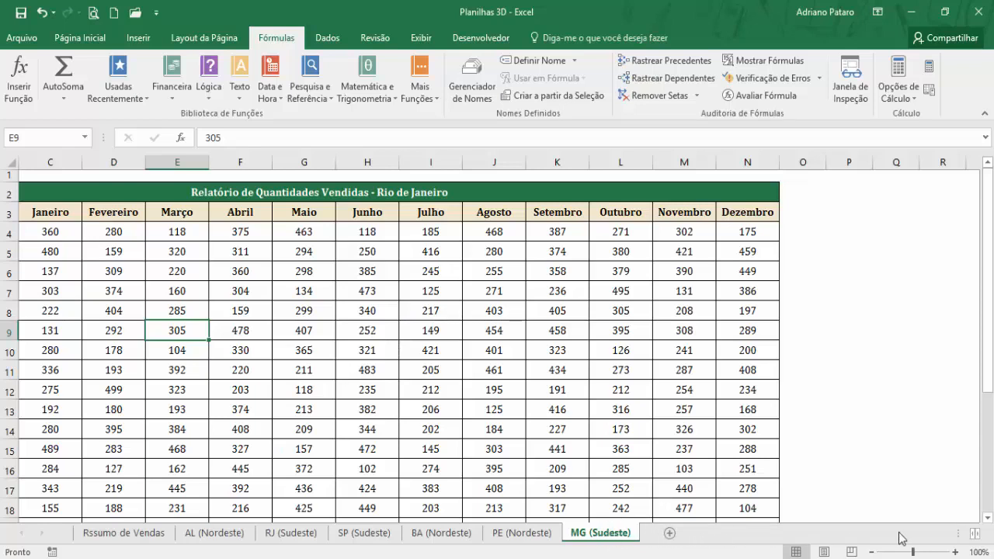
{"action": "left_click", "coordinate": [155, 535]}
{"action": "left_click", "coordinate": [224, 532]}
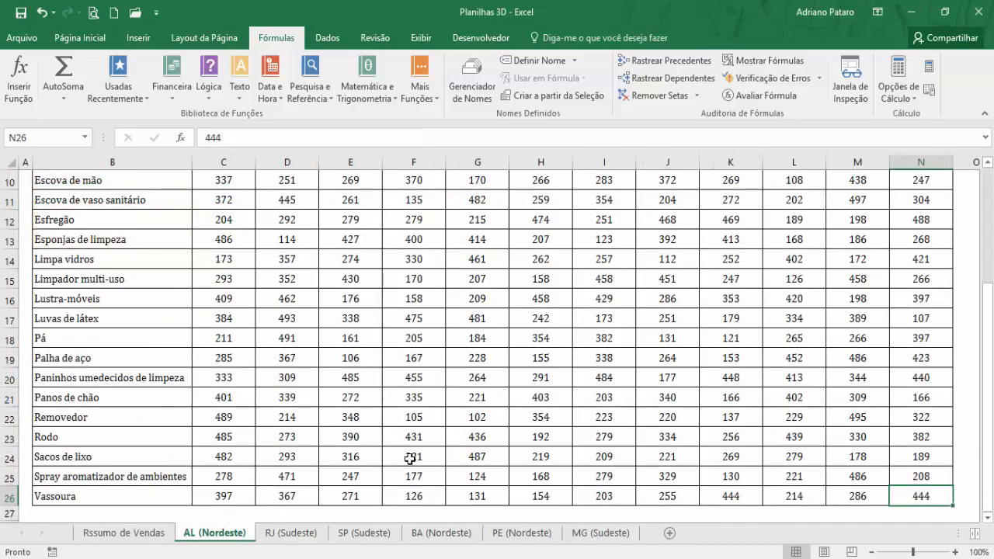
{"action": "left_click", "coordinate": [609, 534]}
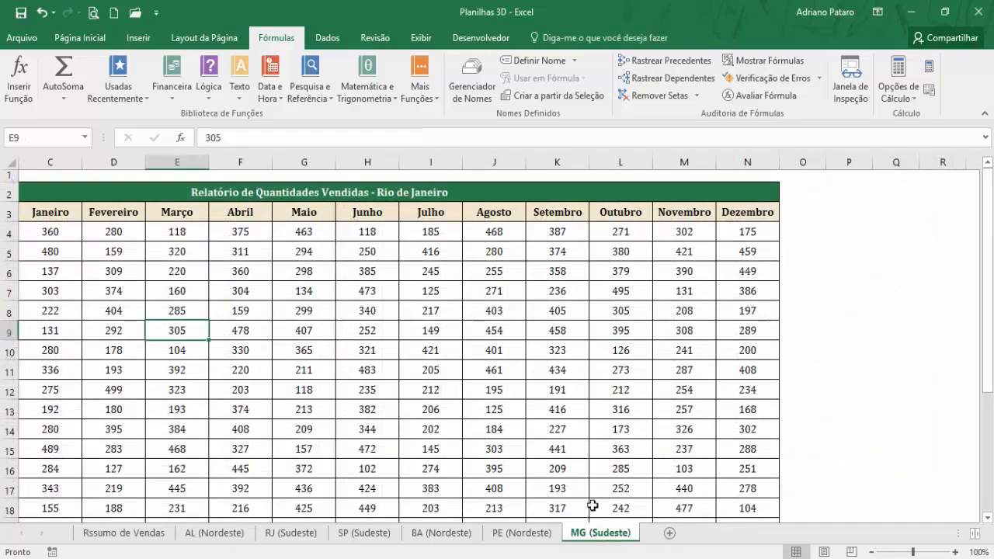
{"action": "left_click", "coordinate": [243, 536]}
{"action": "left_click", "coordinate": [161, 534]}
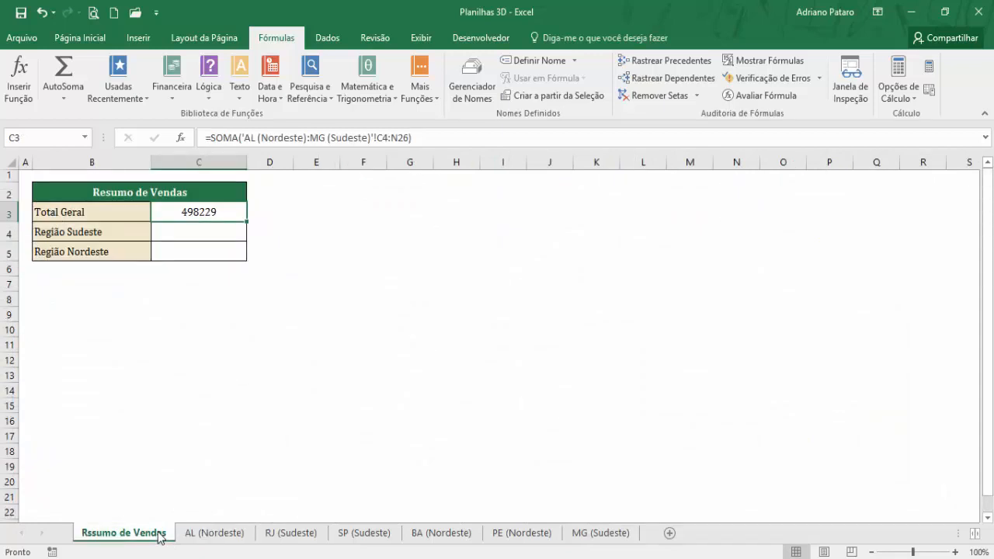
- Select the Região Sudeste cell C4 and review the Sudeste sheets RJ, SP and MG to see where they sit in the workbook
{"action": "left_click", "coordinate": [201, 233]}
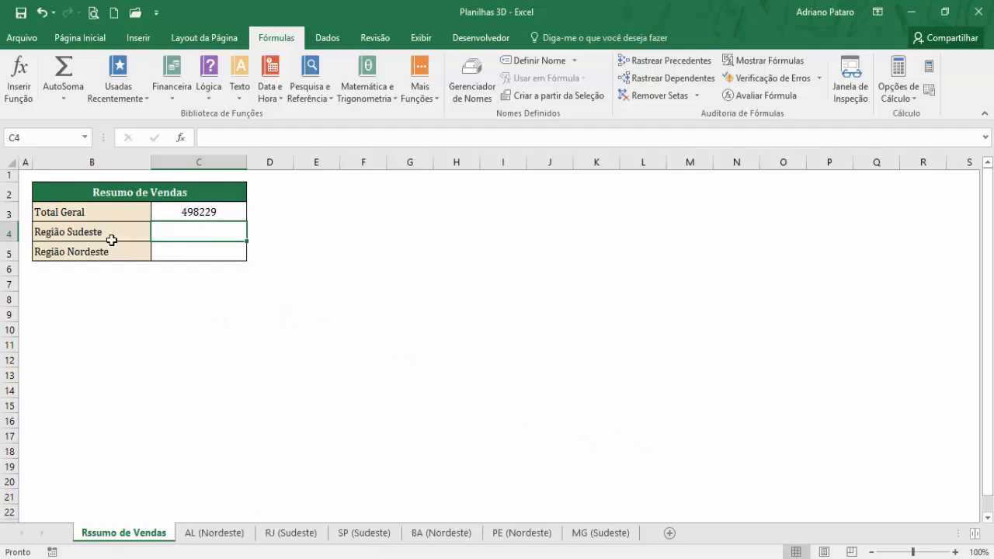
{"action": "left_click", "coordinate": [298, 533]}
{"action": "left_click", "coordinate": [357, 535]}
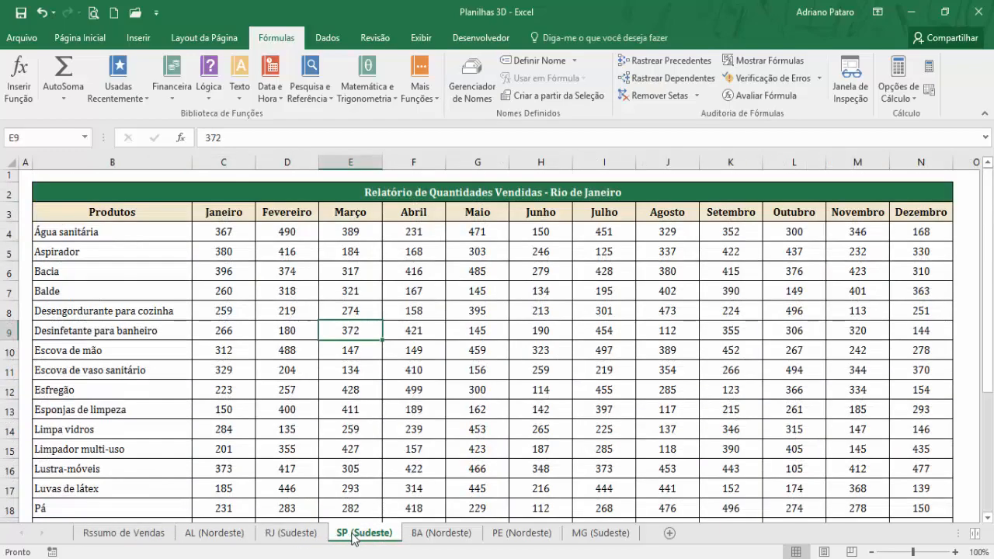
{"action": "left_click", "coordinate": [308, 535]}
{"action": "left_click", "coordinate": [360, 535]}
{"action": "left_click", "coordinate": [601, 532]}
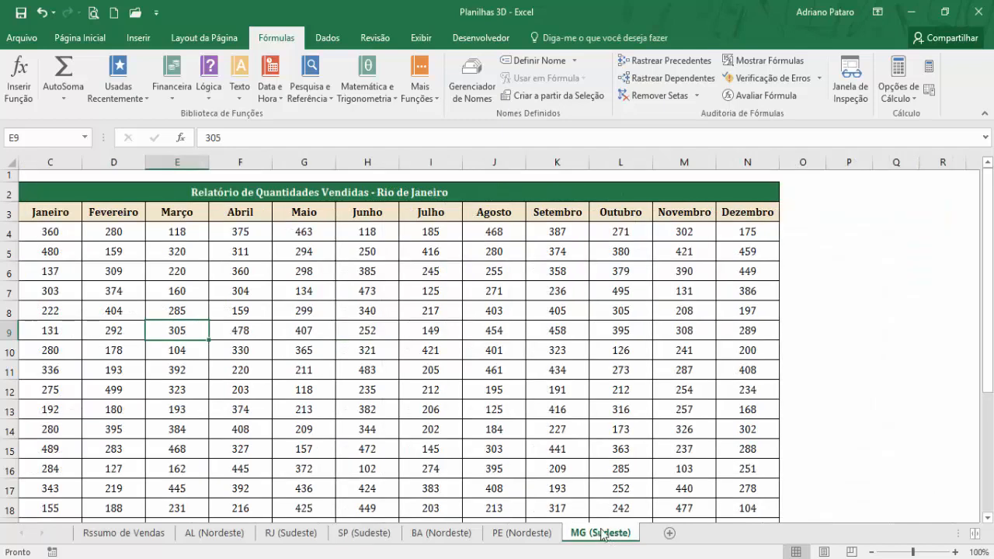
- Try grouping the sheets RJ (Sudeste) through MG (Sudeste) to check which sheets the span covers, and ungroup them
{"action": "left_click", "coordinate": [279, 536]}
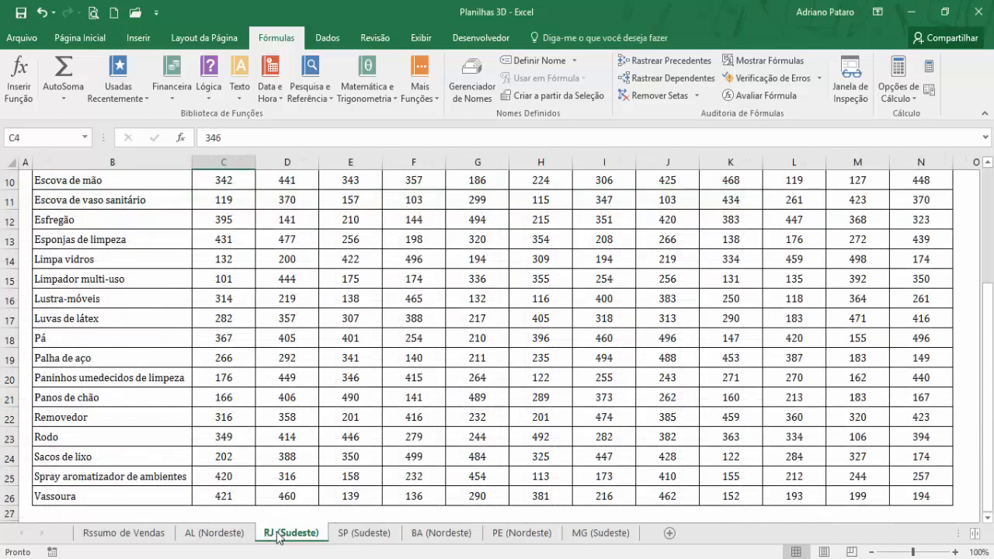
{"action": "left_click", "coordinate": [609, 535], "text": "shift"}
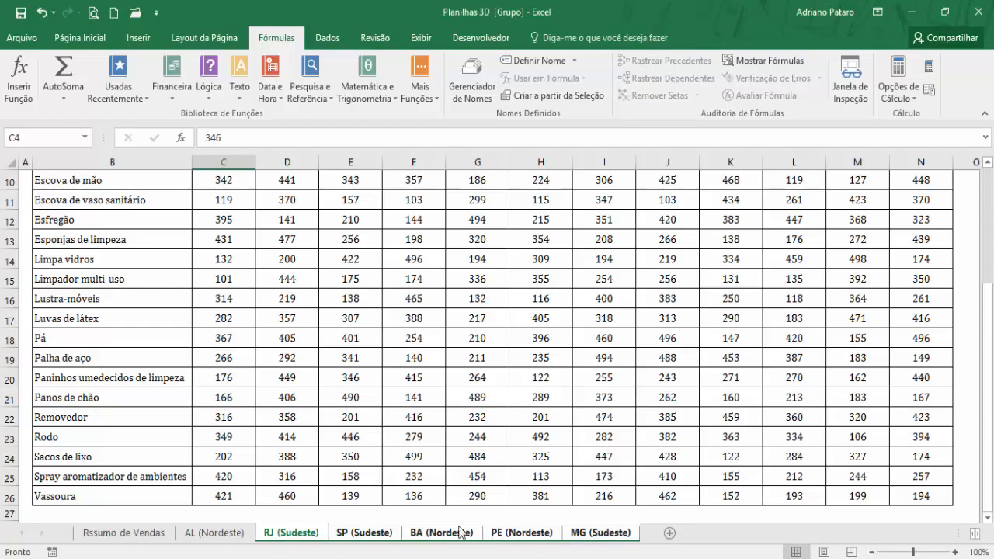
{"action": "left_click", "coordinate": [389, 476]}
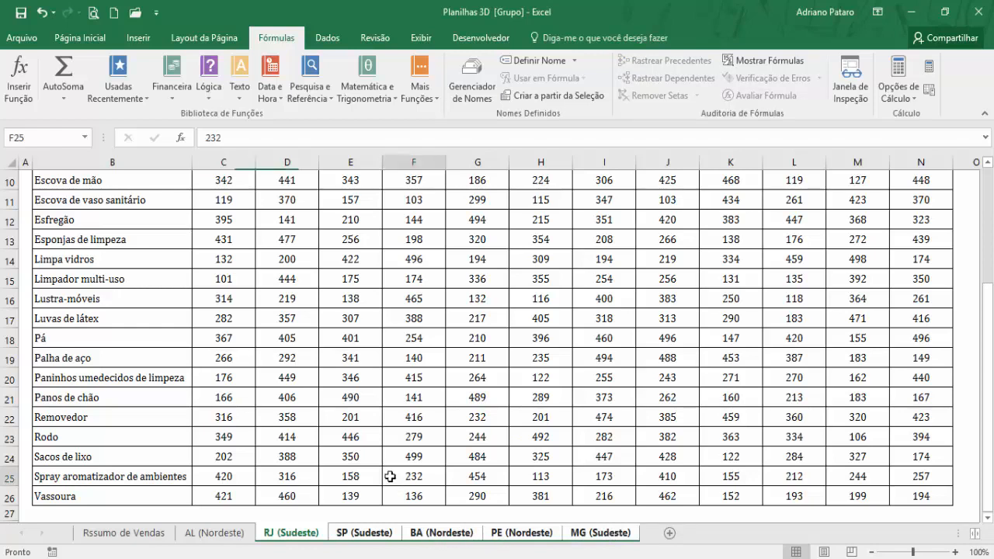
{"action": "left_click", "coordinate": [239, 533]}
{"action": "left_click", "coordinate": [275, 532]}
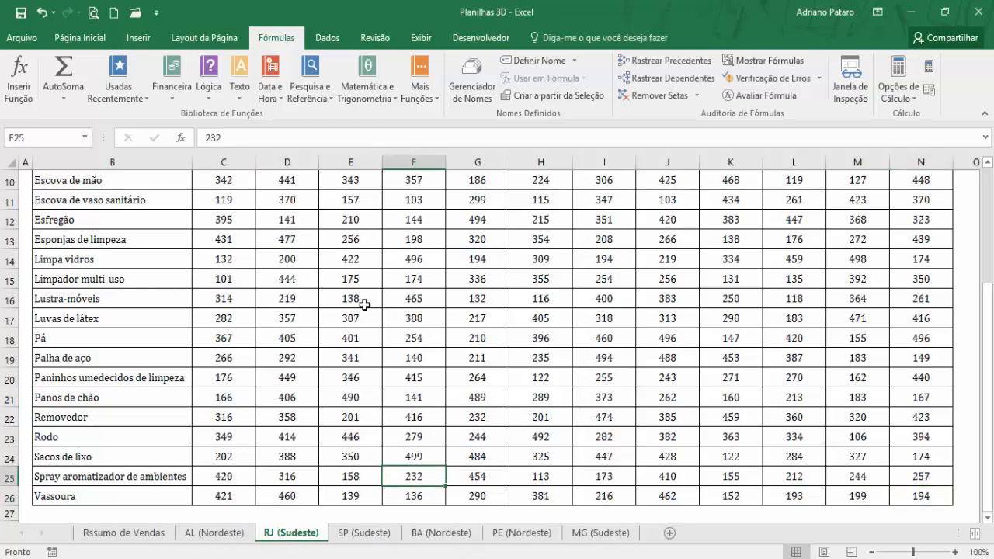
- Review the SP (Sudeste) and MG (Sudeste) sheets, and inspect the Total Geral formula in C3 of the summary sheet
{"action": "left_click", "coordinate": [355, 537]}
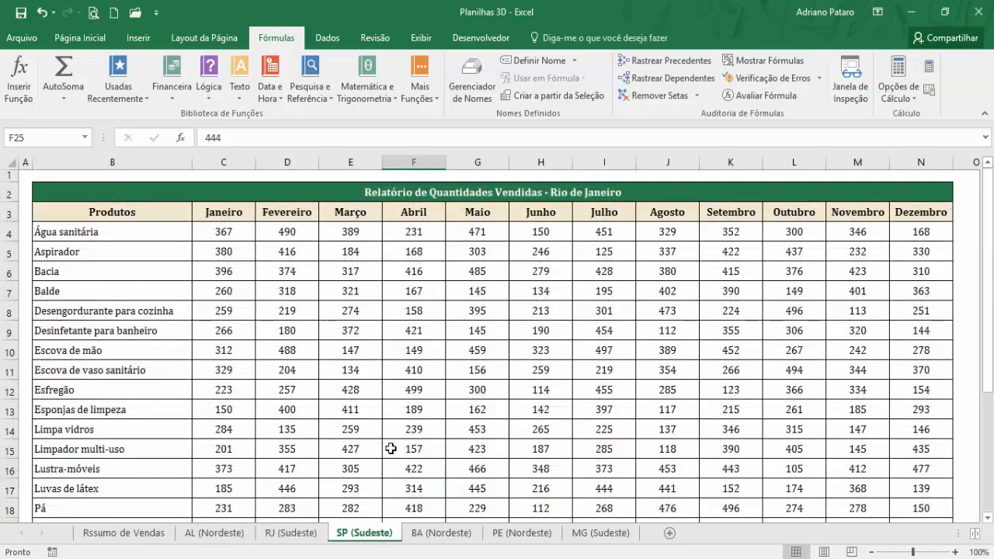
{"action": "left_click", "coordinate": [601, 533]}
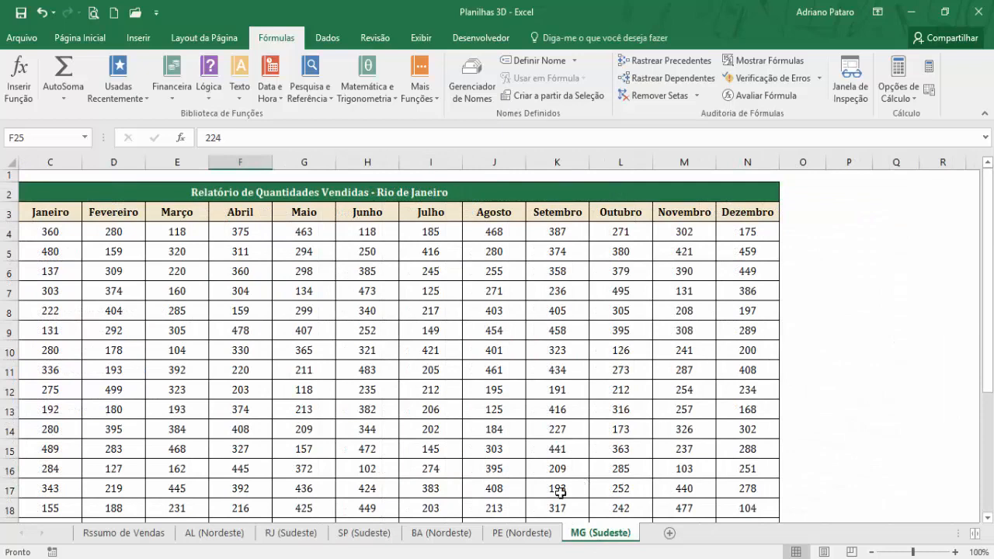
{"action": "left_click", "coordinate": [161, 538]}
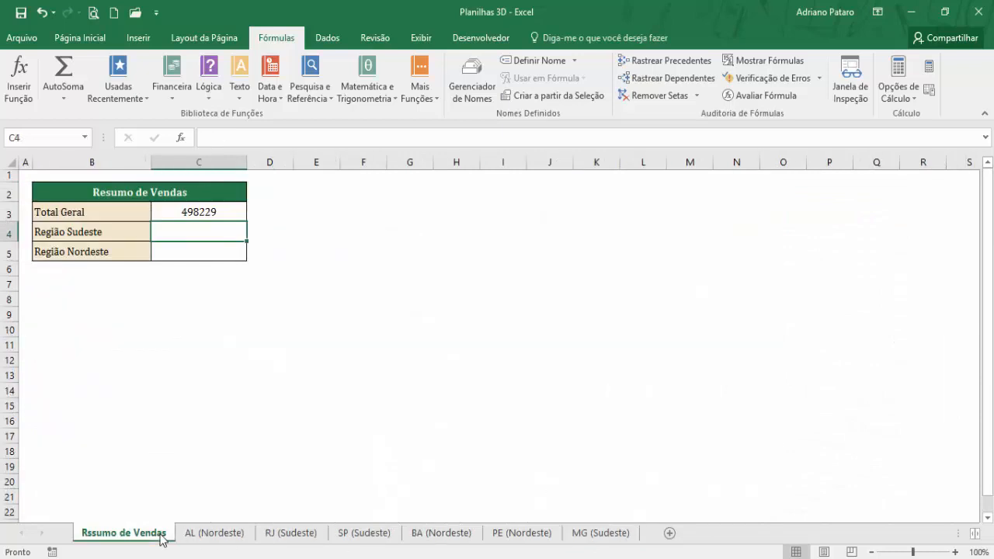
{"action": "left_click", "coordinate": [217, 210]}
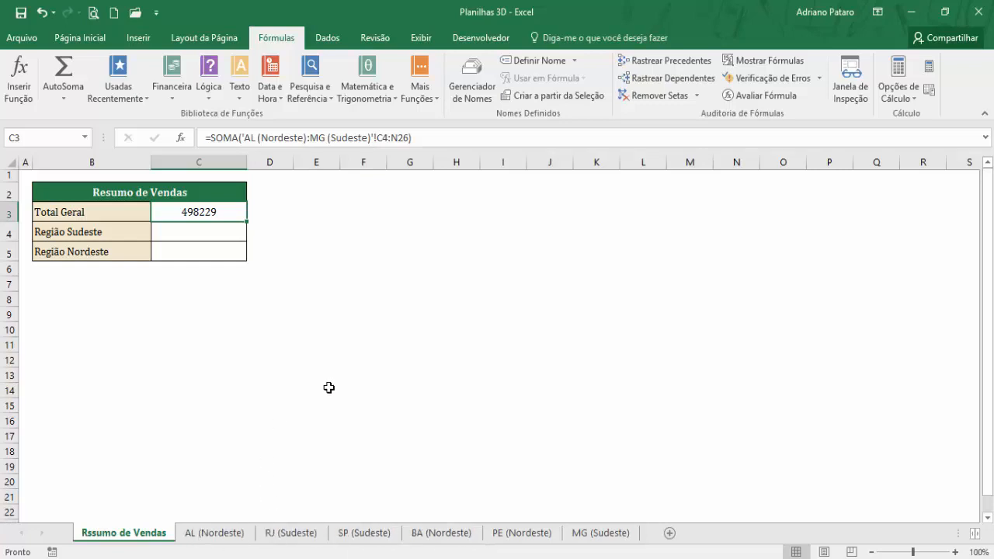
- Start a SOMA function in the Região Sudeste cell C4 with a manually written reference to the sheet 'RJ (Sudeste)'!
{"action": "left_click", "coordinate": [211, 231]}
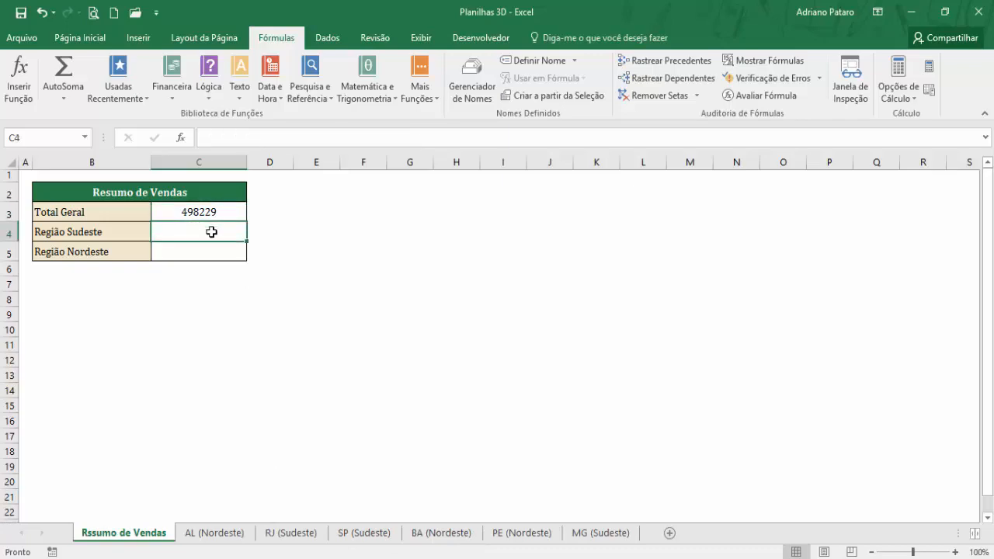
{"action": "type", "text": "="}
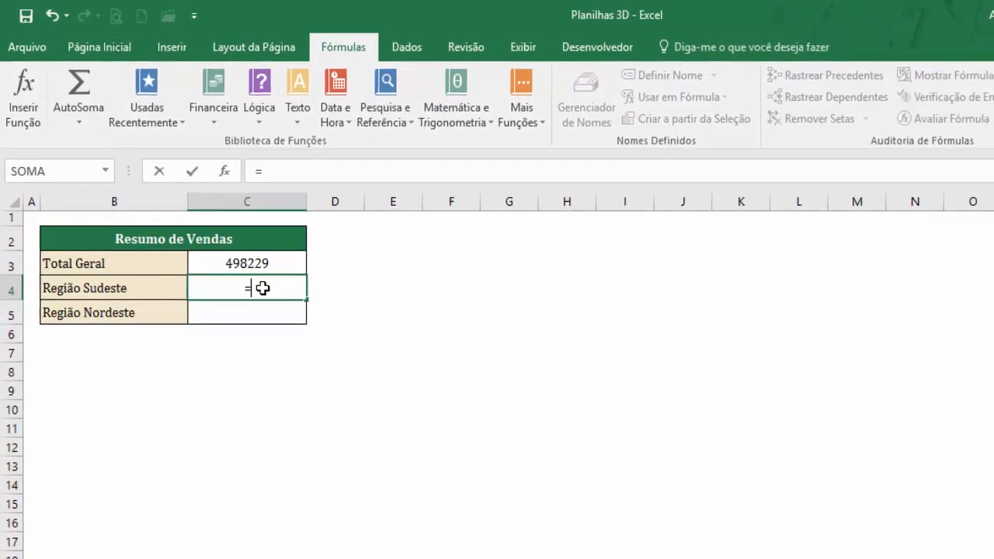
{"action": "type", "text": "soma"}
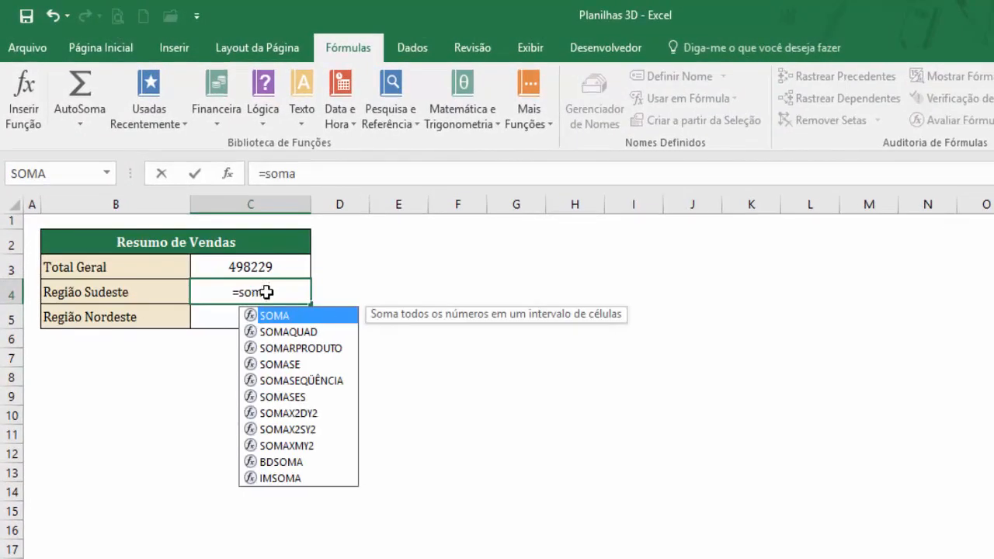
{"action": "type", "text": "("}
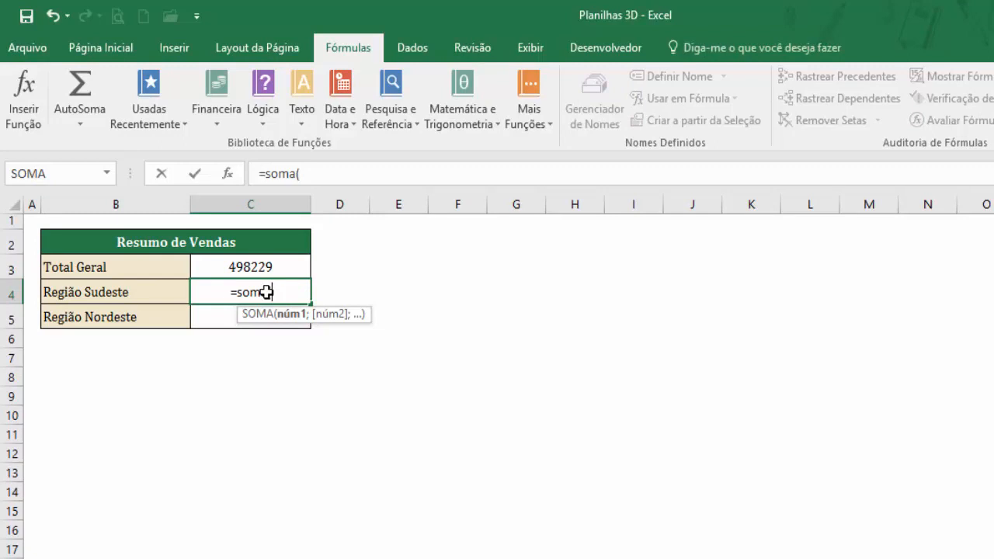
{"action": "type", "text": "'"}
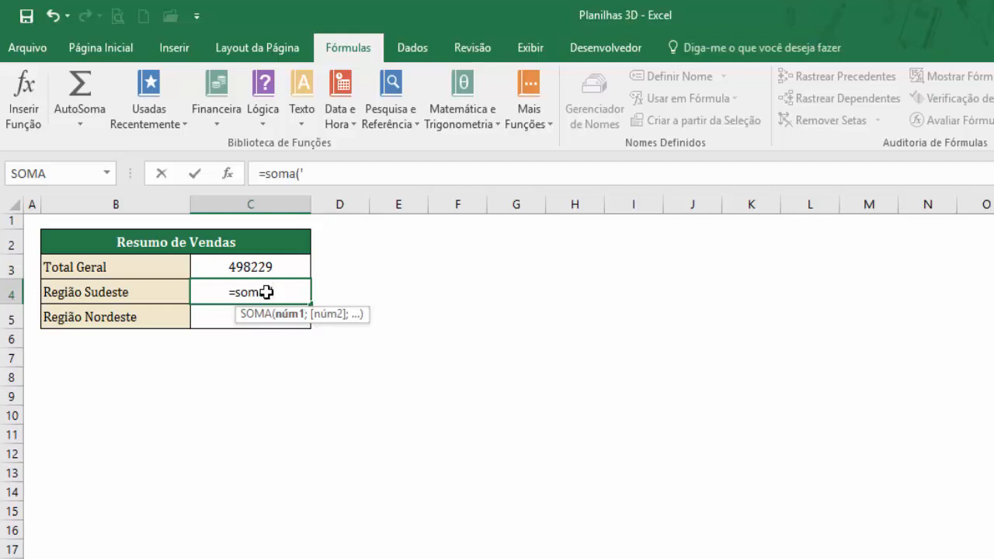
{"action": "left_click", "coordinate": [338, 174]}
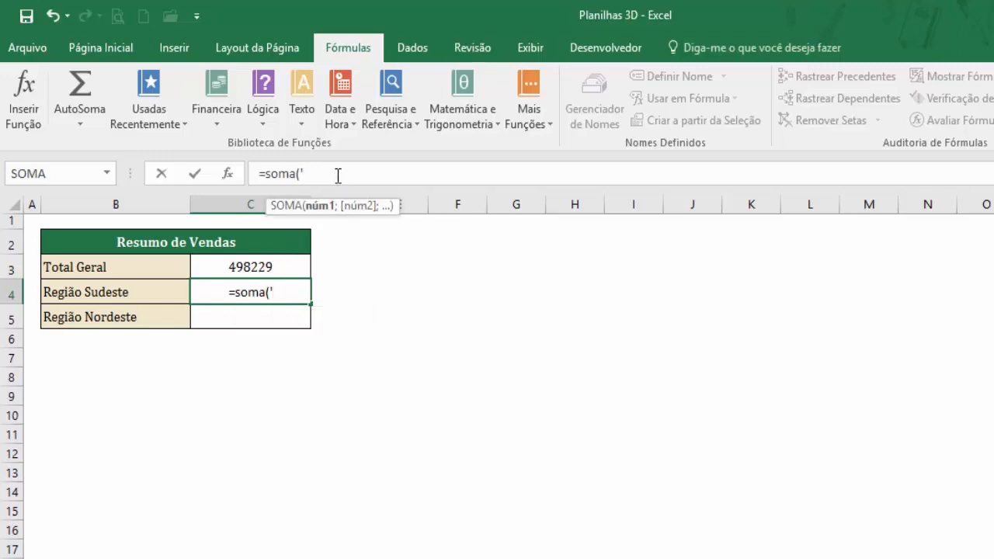
{"action": "type", "text": "RJ"}
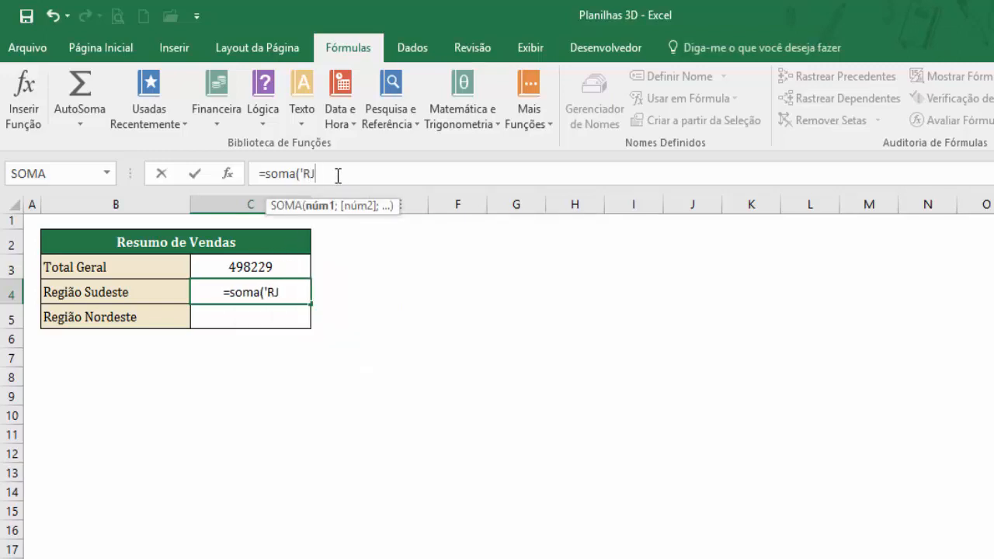
{"action": "type", "text": " (Sudeste"}
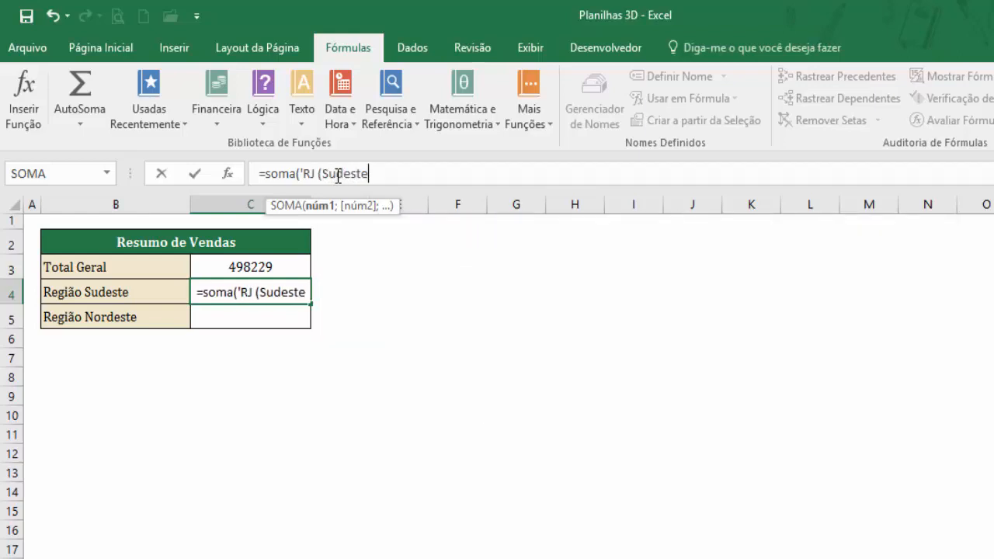
{"action": "type", "text": ")"}
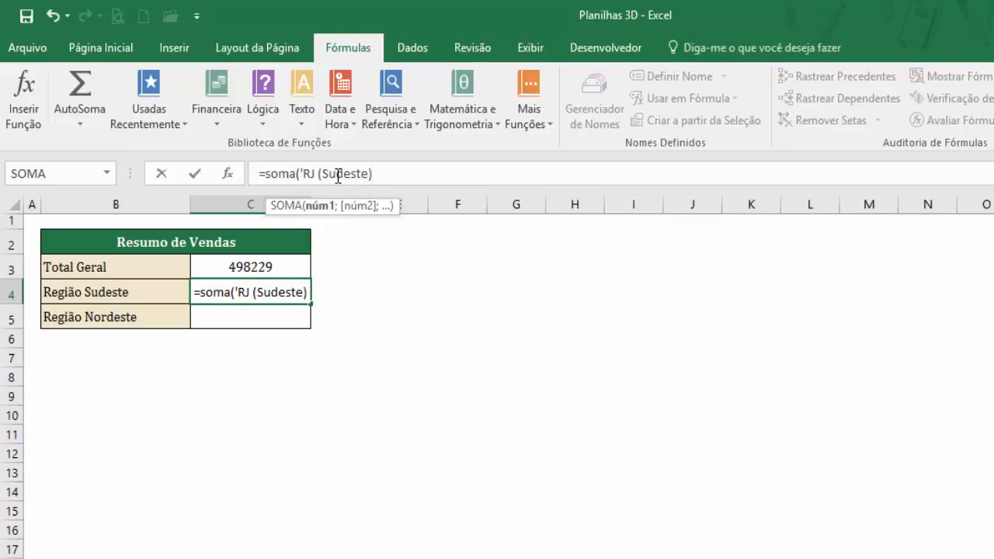
{"action": "type", "text": "'"}
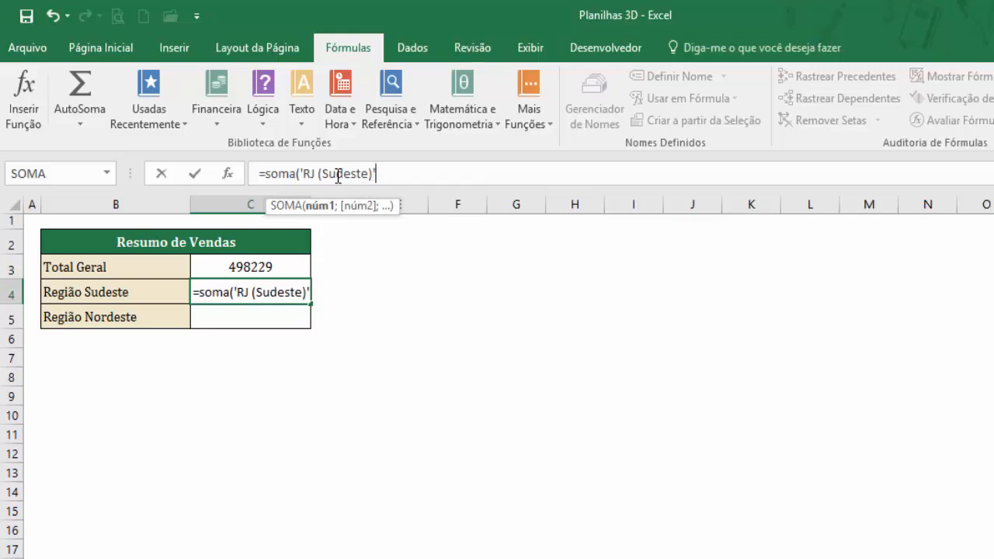
{"action": "type", "text": "!"}
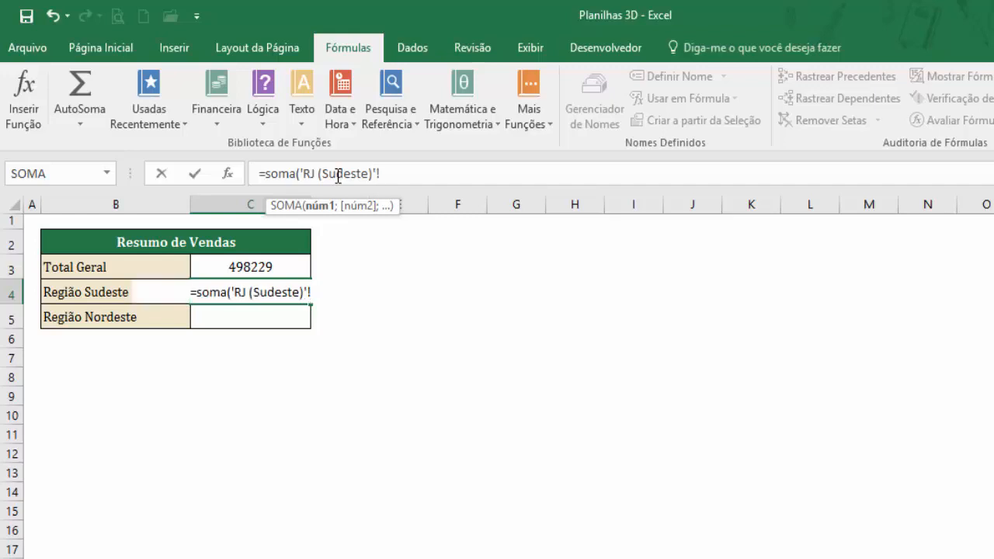
- Complete the Região Sudeste sum with the range C4:N26 of the RJ (Sudeste) sheet
{"action": "type", "text": "C4:"}
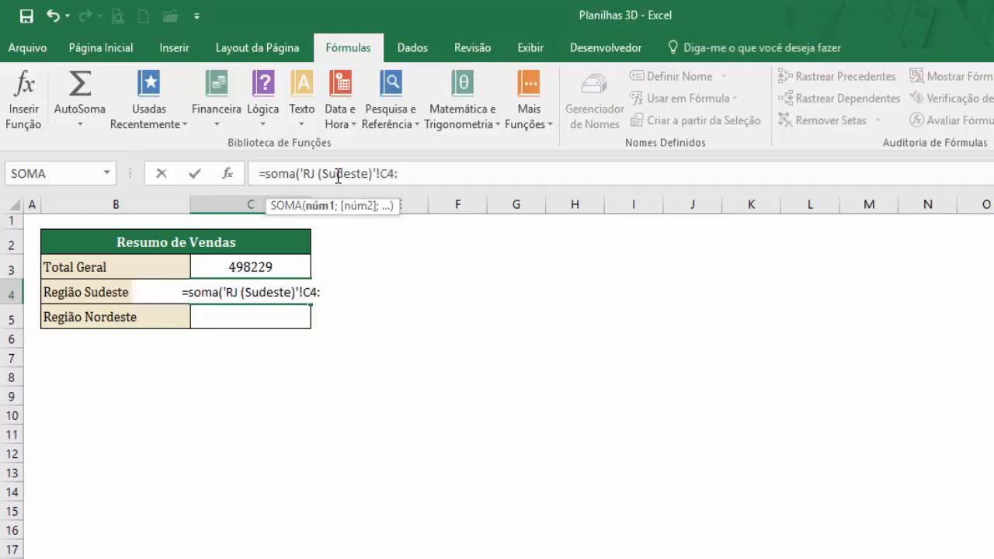
{"action": "type", "text": "N26"}
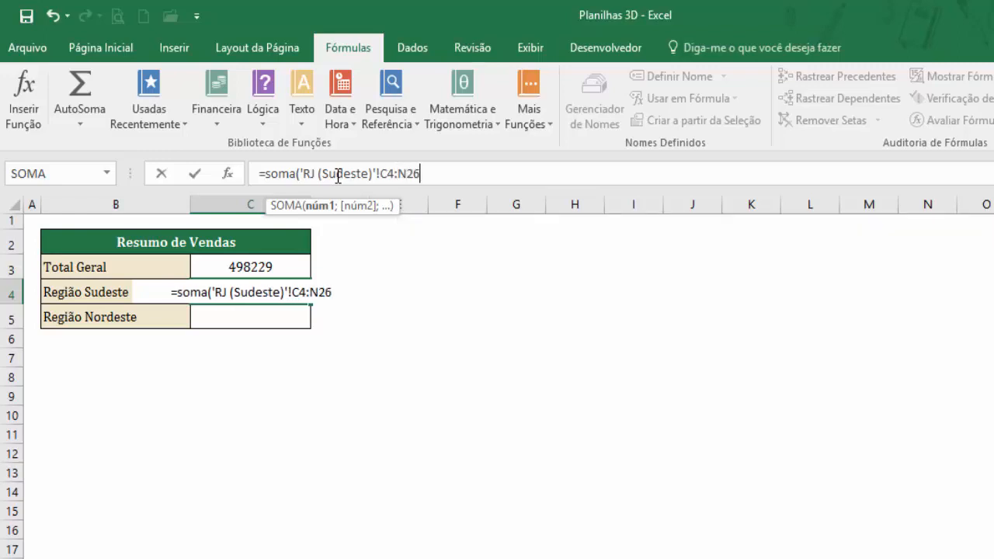
{"action": "type", "text": ")"}
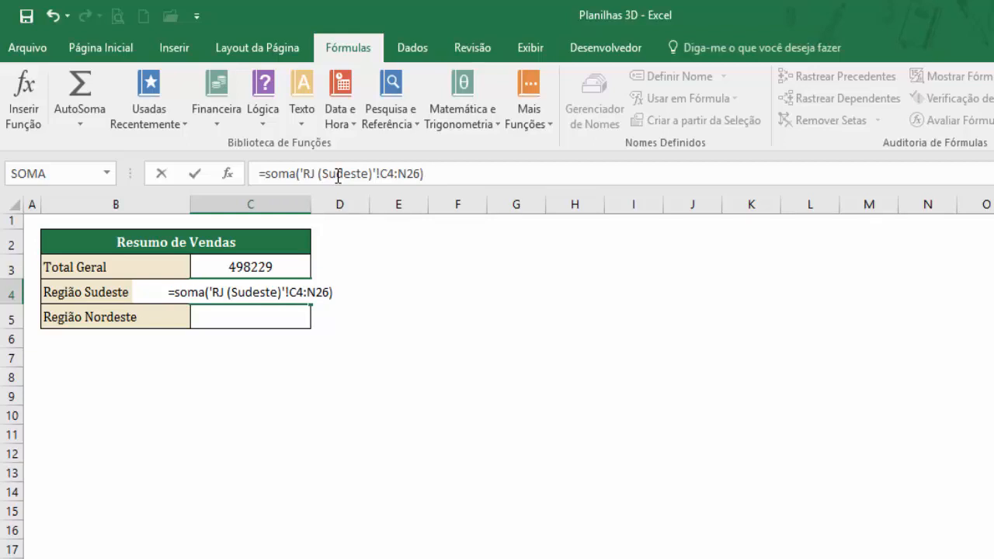
{"action": "key", "text": "Return"}
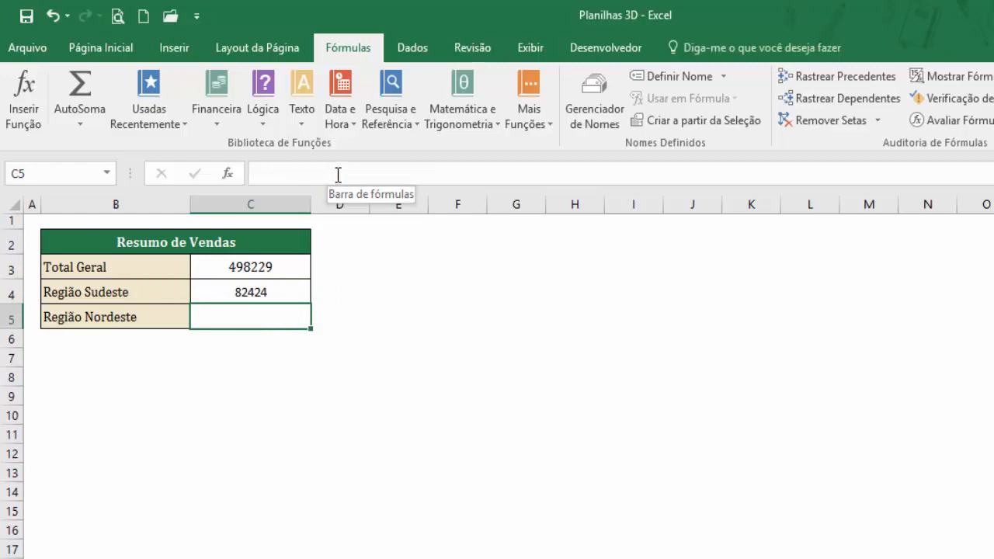
- Check the sum of C4:N26 on the RJ (Sudeste) sheet against the Região Sudeste result and return to the summary sheet
{"action": "left_click", "coordinate": [315, 542]}
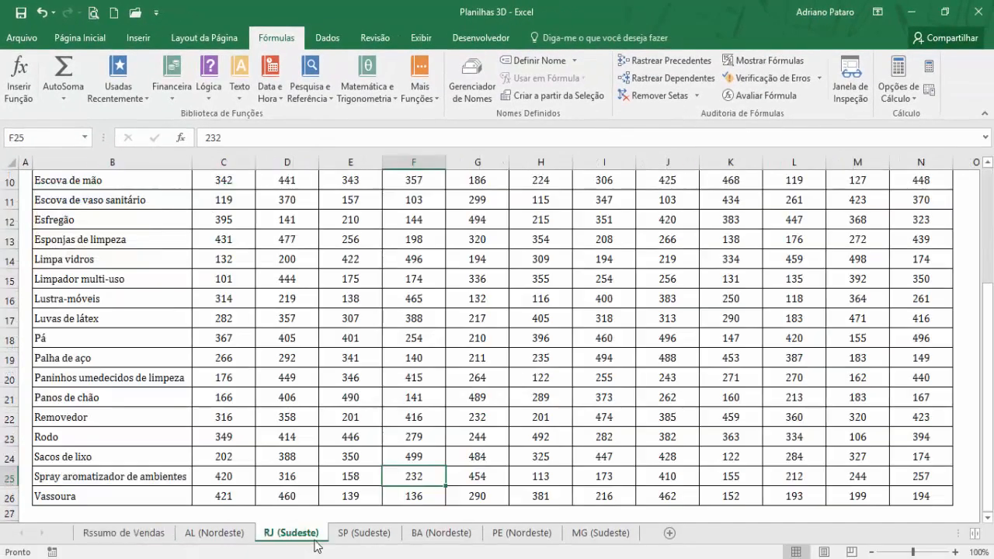
{"action": "scroll", "coordinate": [317, 309], "scroll_direction": "up", "scroll_amount": 3}
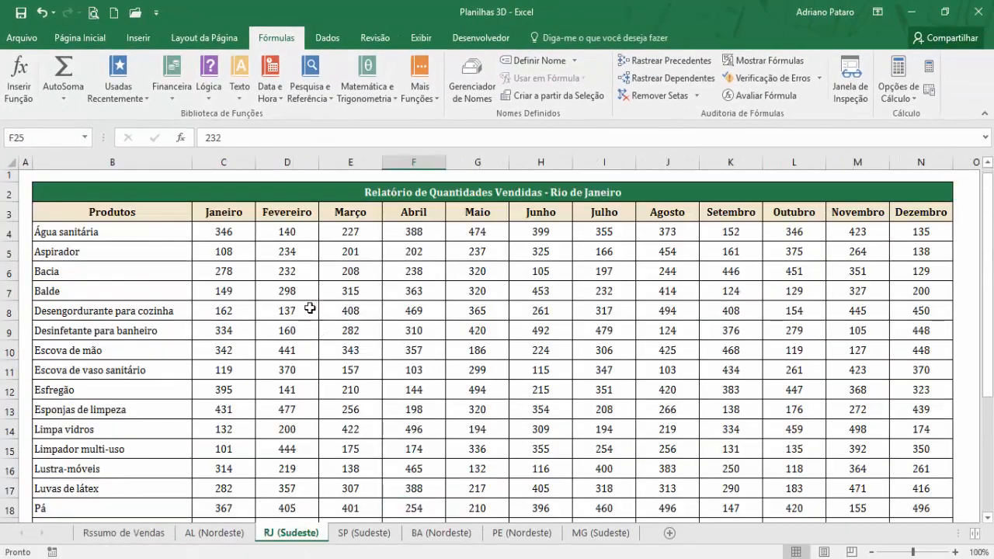
{"action": "left_click", "coordinate": [246, 236]}
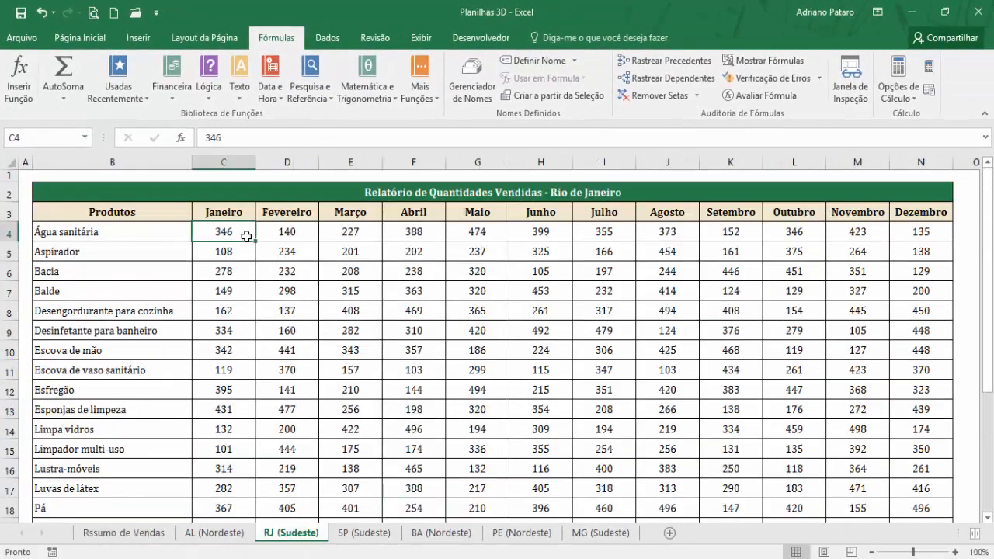
{"action": "key", "text": "ctrl+shift+Down"}
{"action": "key", "text": "ctrl+shift+Right"}
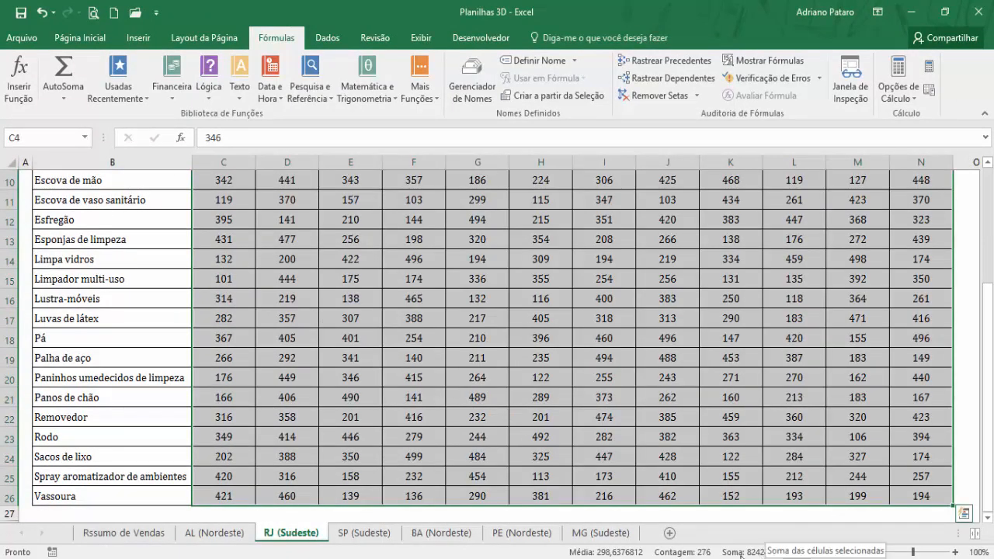
{"action": "left_click", "coordinate": [233, 533]}
{"action": "left_click", "coordinate": [166, 533]}
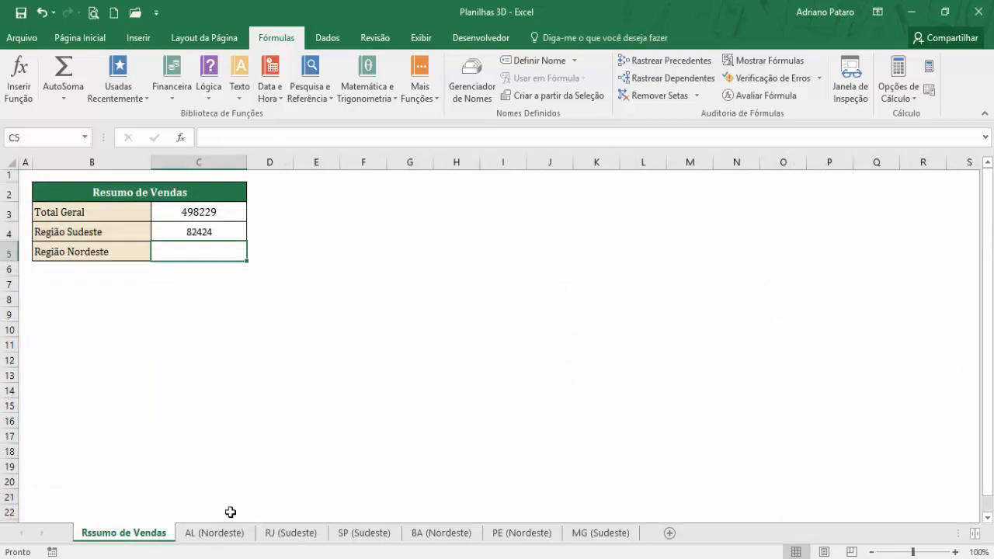
- Replace RJ with the wildcard * in the C4 formula's sheet reference to sum all Sudeste sheets, and inspect the resulting formula
{"action": "left_click", "coordinate": [217, 231]}
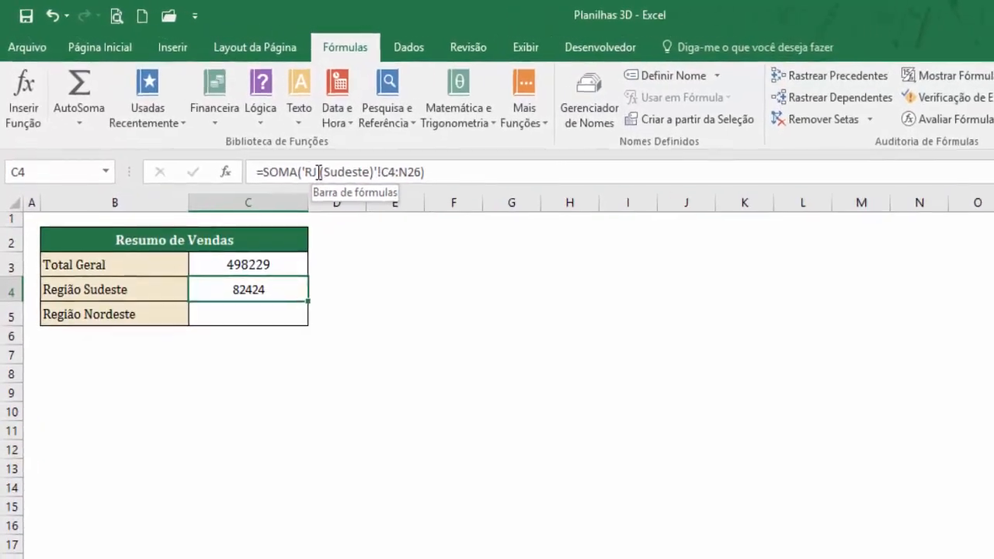
{"action": "left_click", "coordinate": [326, 175]}
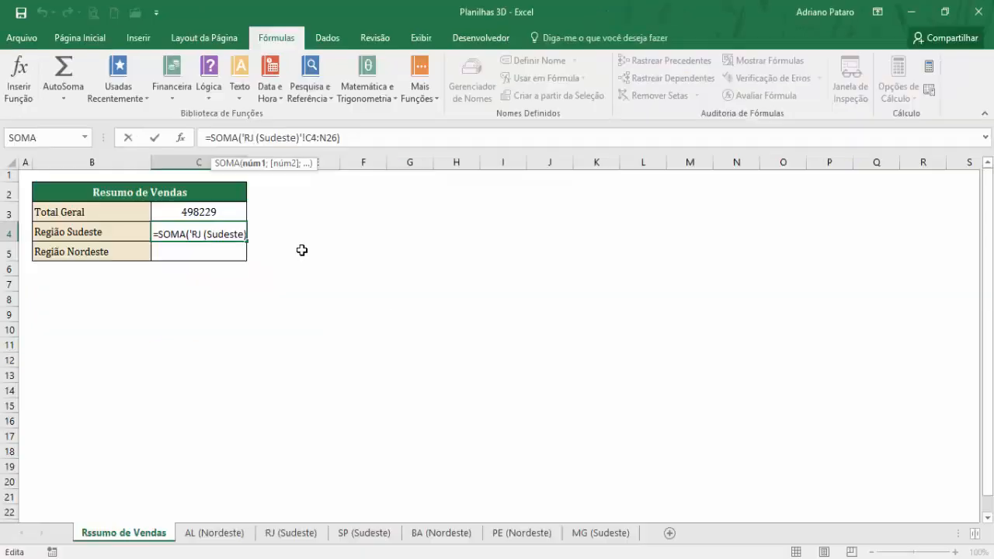
{"action": "key", "text": "BackSpace"}
{"action": "key", "text": "BackSpace"}
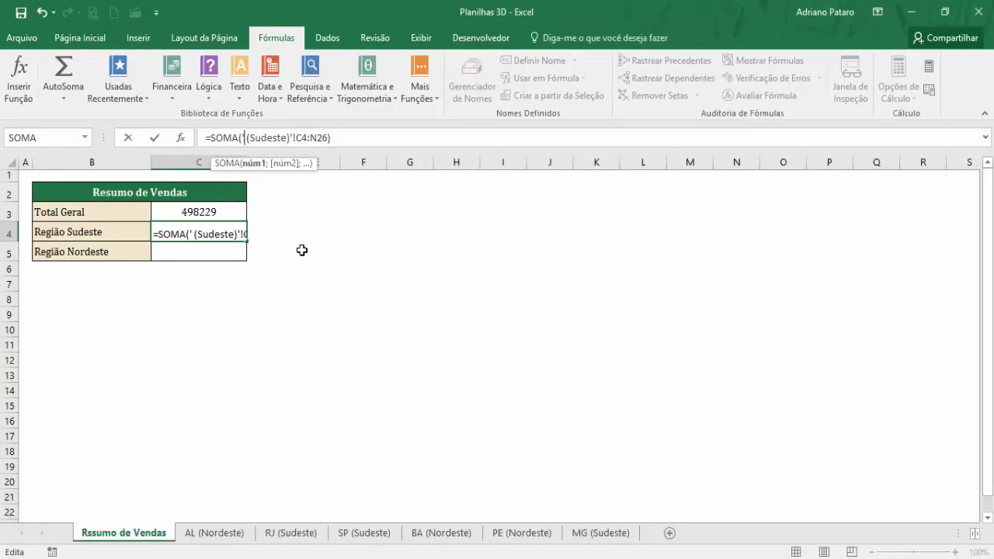
{"action": "type", "text": "*"}
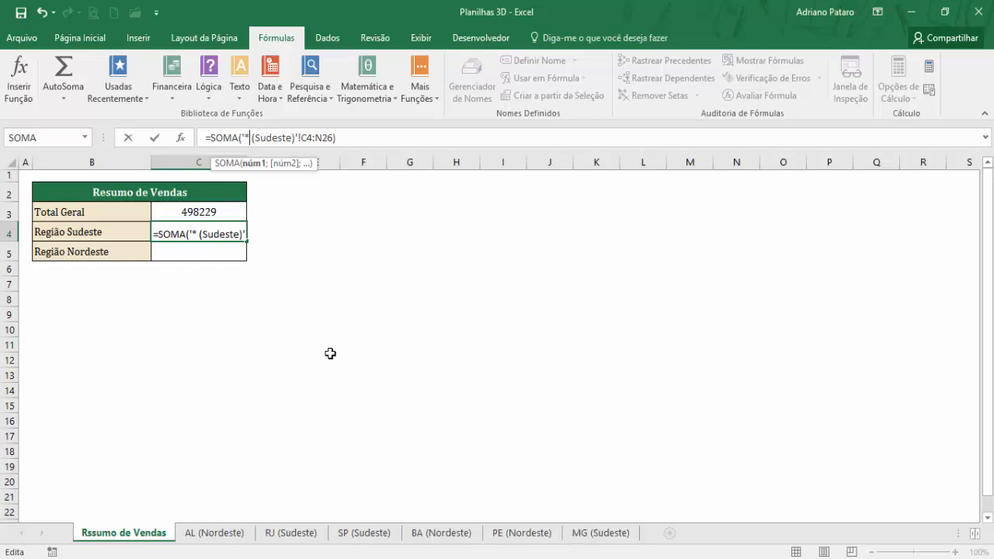
{"action": "key", "text": "Return"}
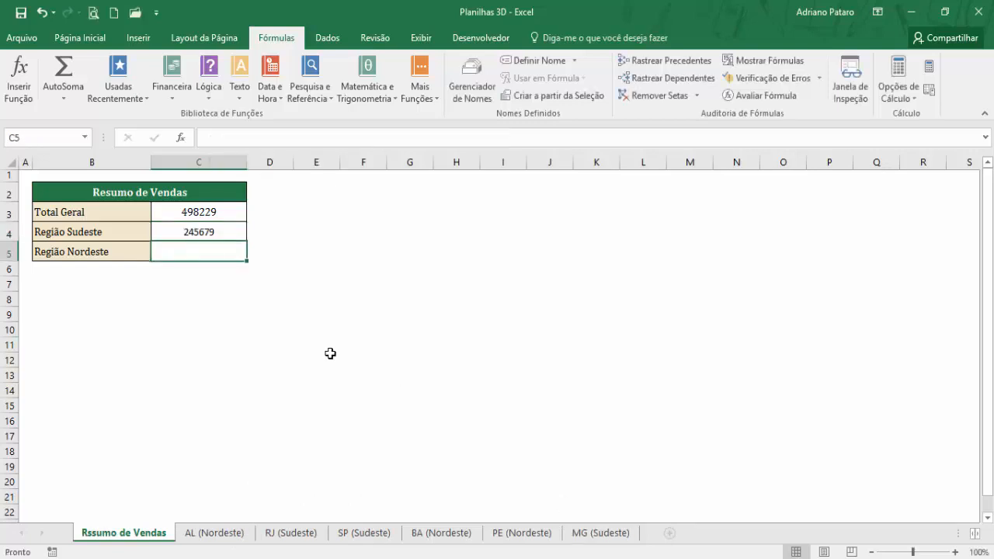
{"action": "left_click", "coordinate": [231, 231]}
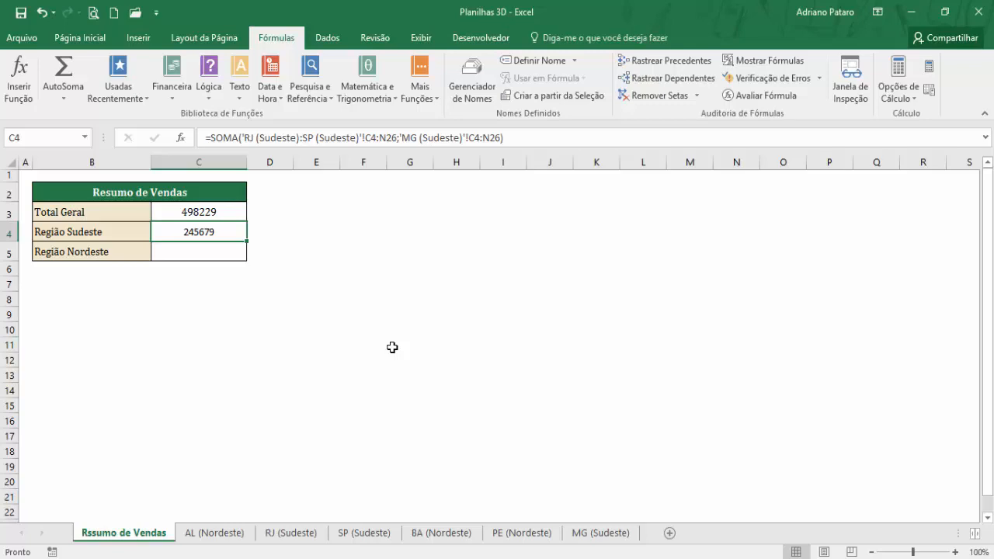
- Start a SOMA function in the Região Nordeste cell C5 with the wildcard sheet reference '* (Nordeste)'!
{"action": "left_click", "coordinate": [201, 254]}
{"action": "type", "text": "=soma"}
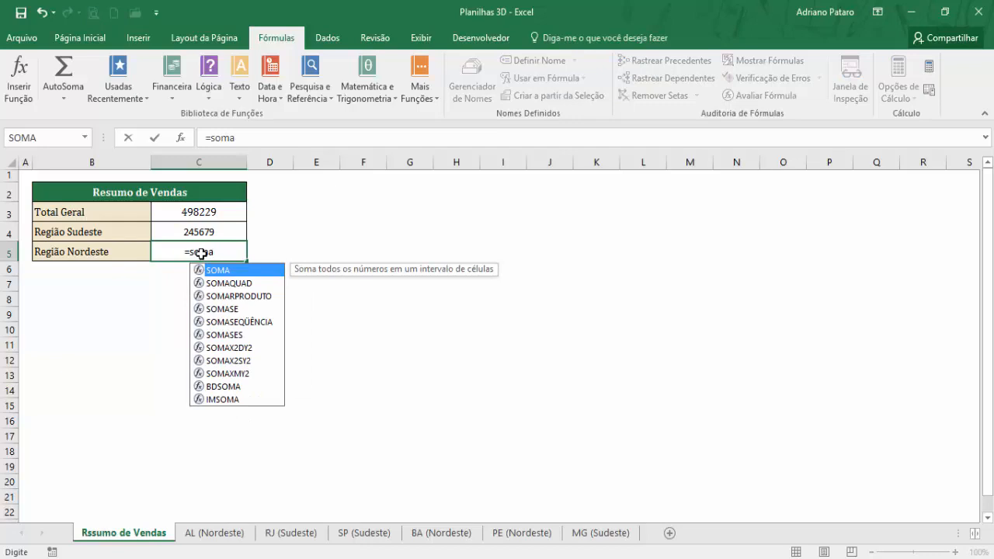
{"action": "type", "text": "("}
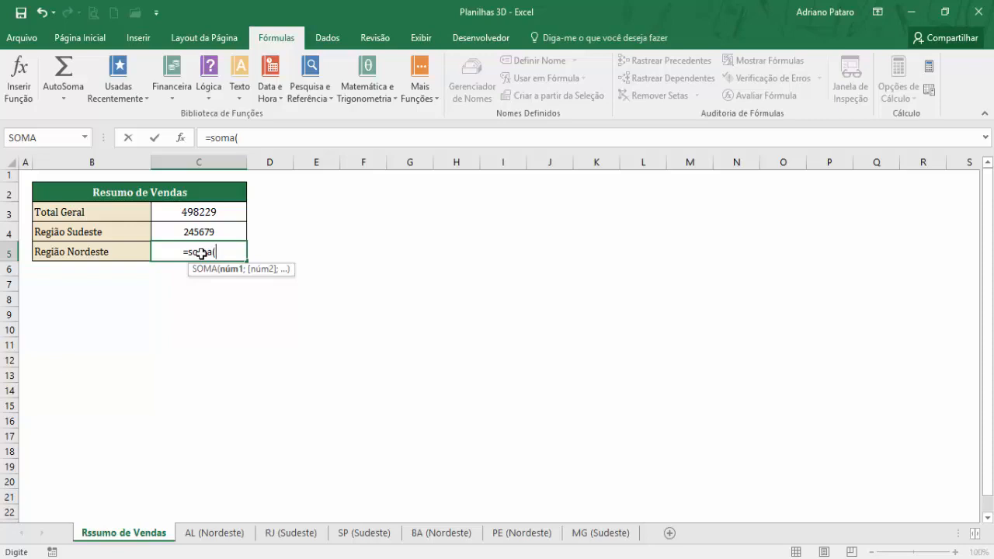
{"action": "type", "text": "'"}
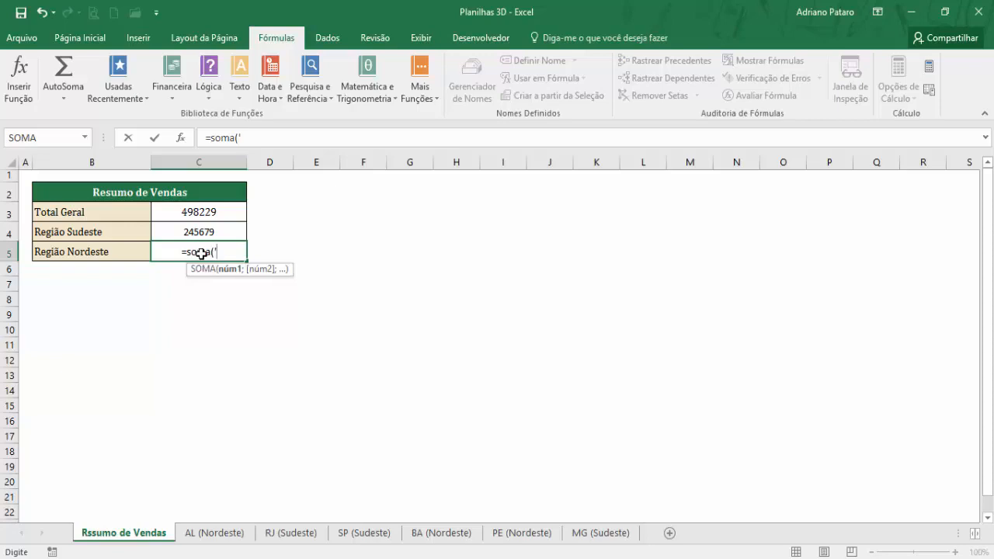
{"action": "type", "text": "*"}
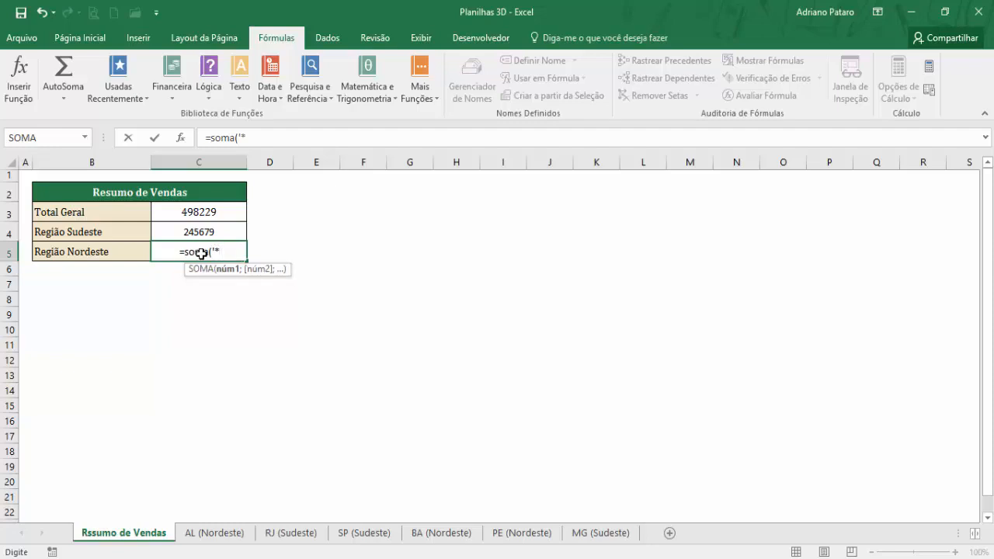
{"action": "type", "text": " (Nordeste"}
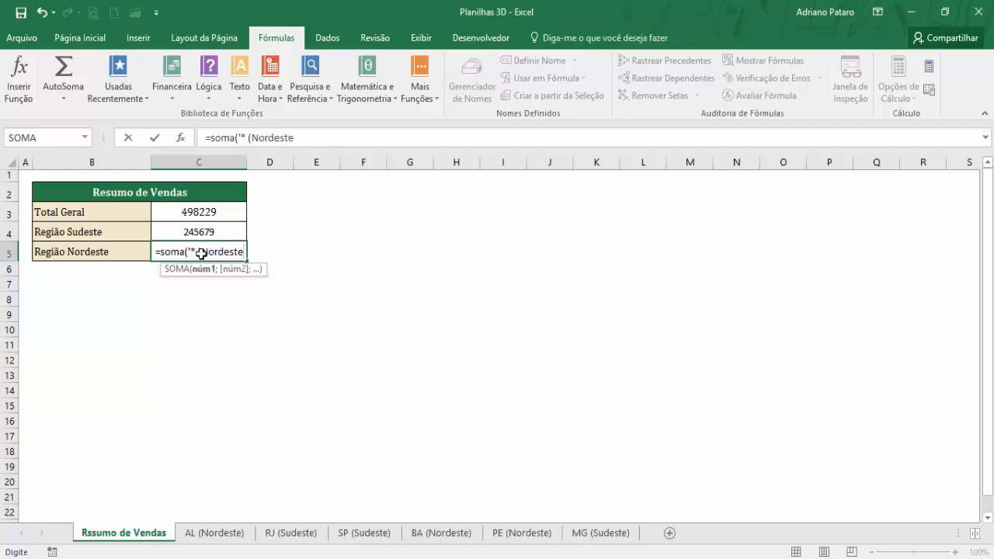
{"action": "type", "text": ")"}
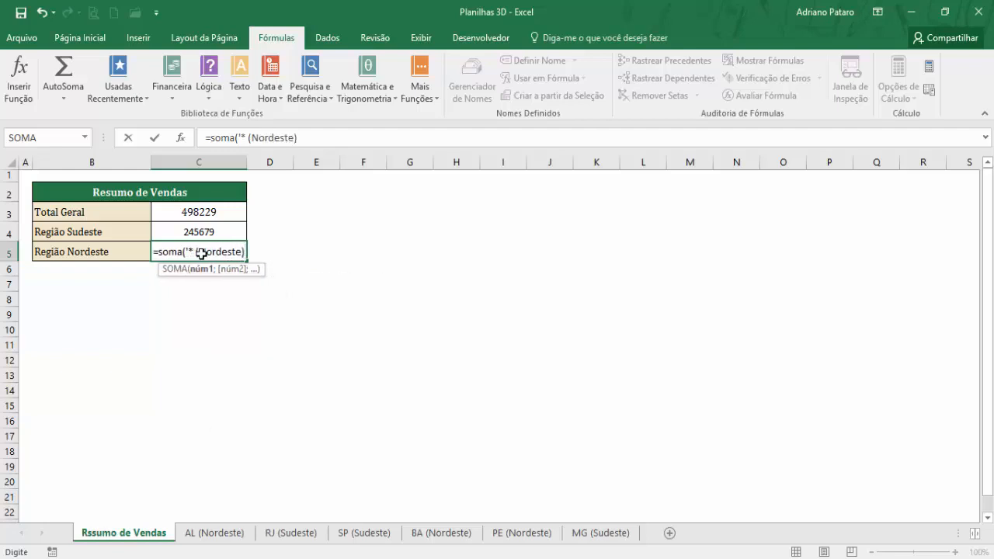
{"action": "type", "text": "'"}
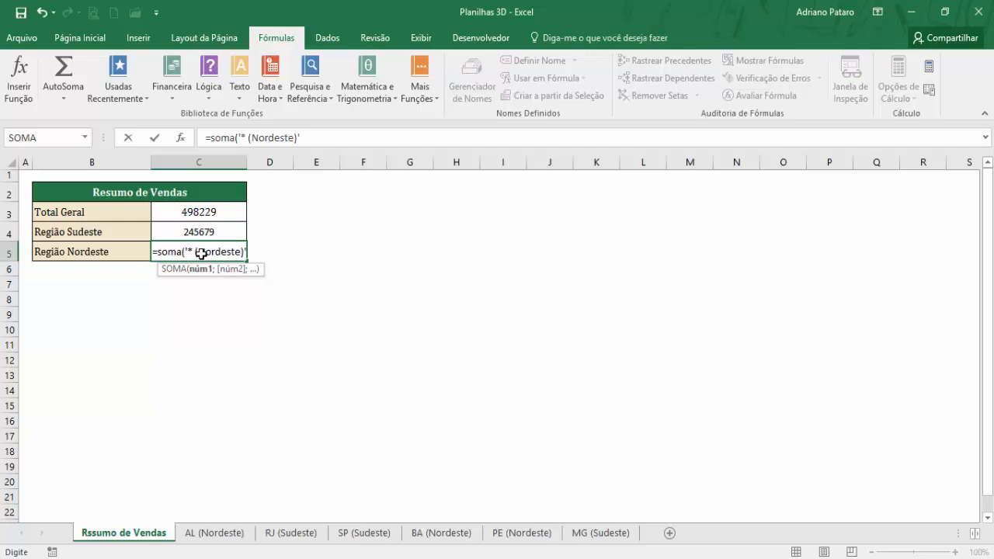
{"action": "type", "text": "!"}
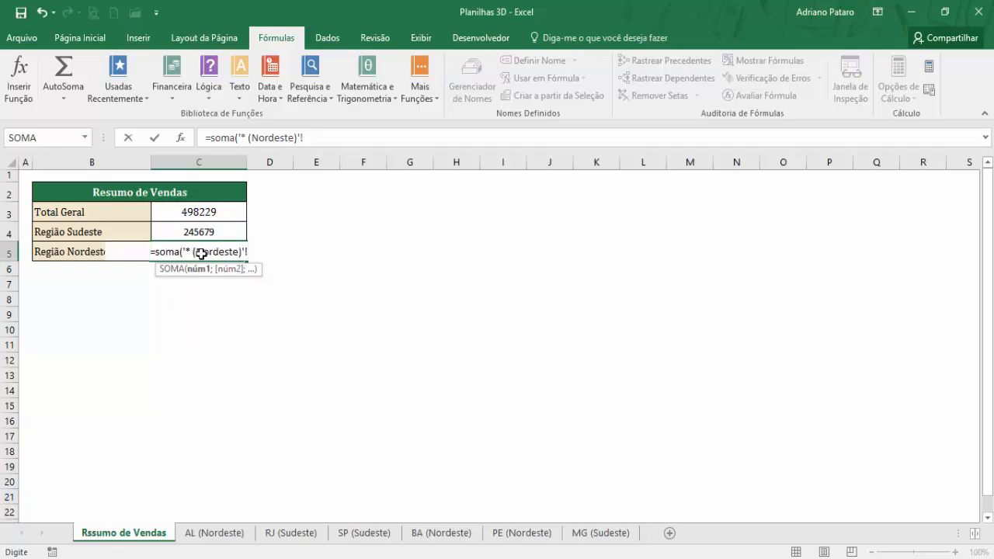
- Complete the Região Nordeste sum with the range C4:N26
{"action": "type", "text": "C"}
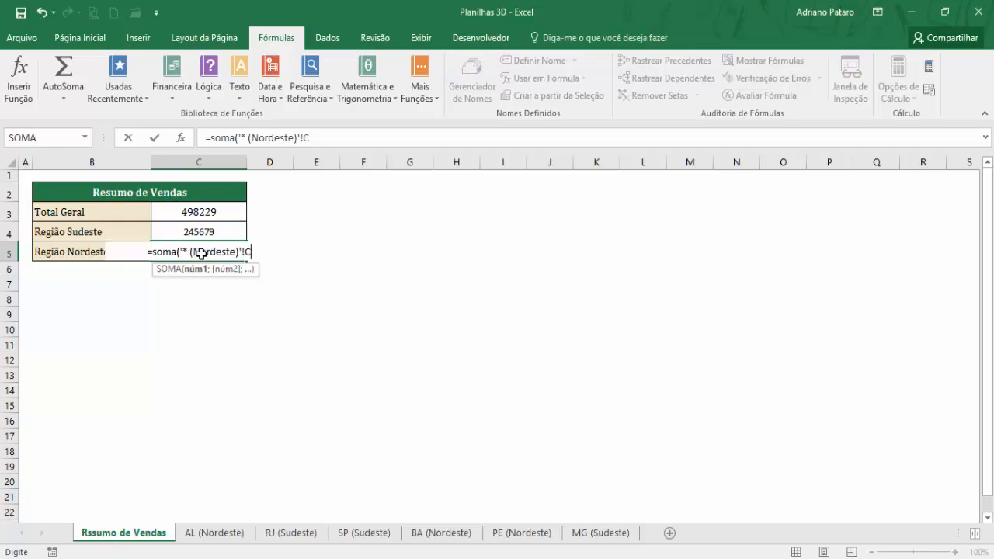
{"action": "type", "text": "4:N"}
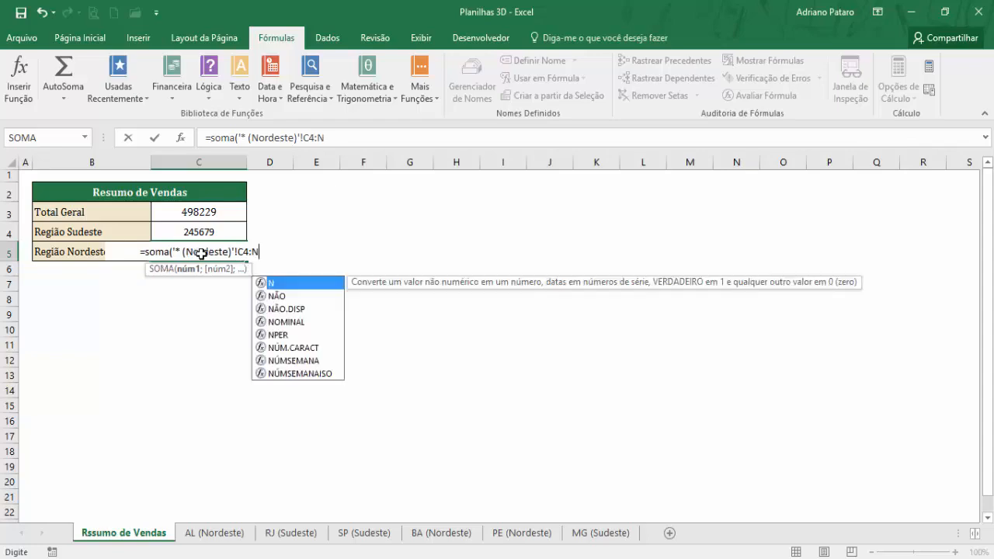
{"action": "type", "text": "26)"}
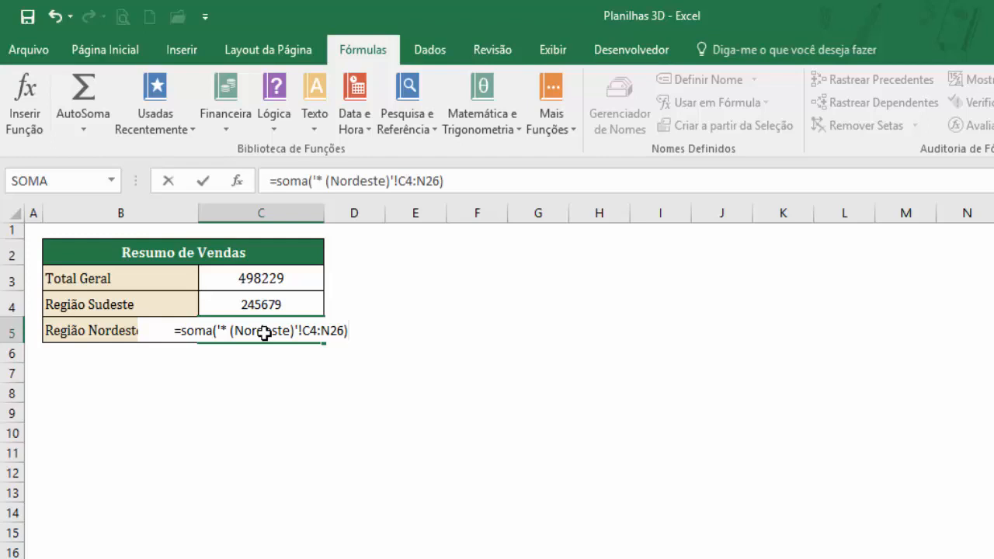
{"action": "key", "text": "Return"}
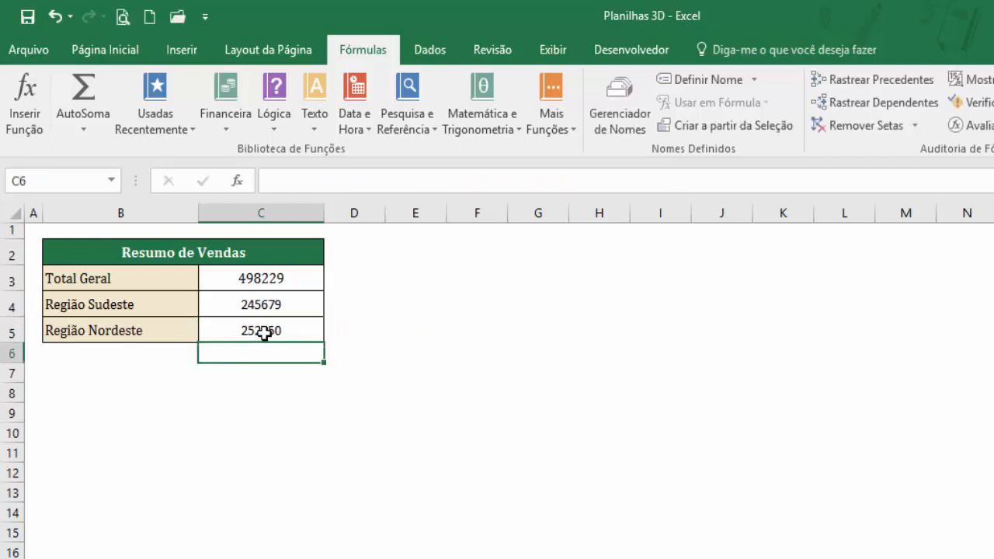
- Inspect the expanded Região Nordeste formula in C5 and both of its SOMA arguments, leaving the formula as is
{"action": "left_click", "coordinate": [264, 332]}
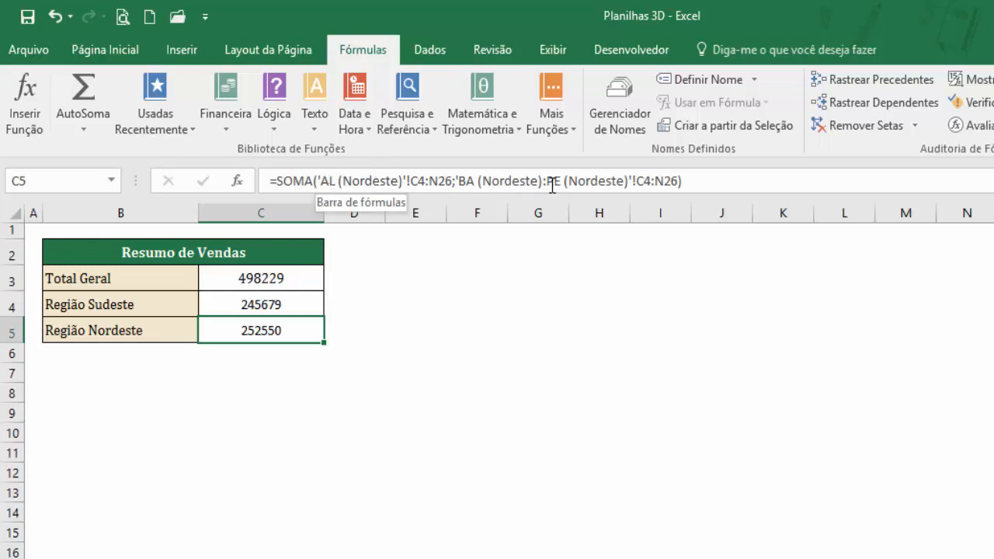
{"action": "left_click", "coordinate": [243, 184]}
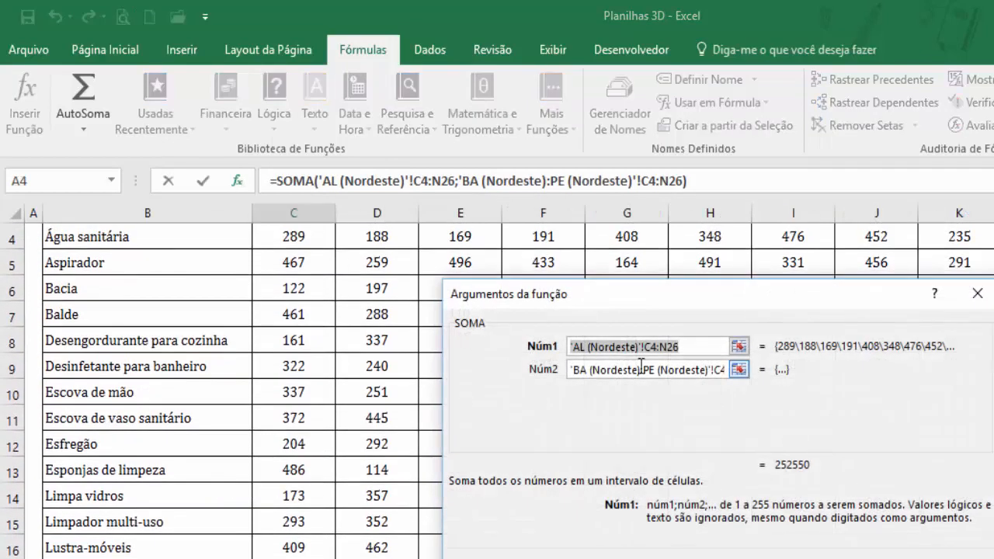
{"action": "left_click_drag", "start_coordinate": [590, 302], "coordinate": [400, 304]}
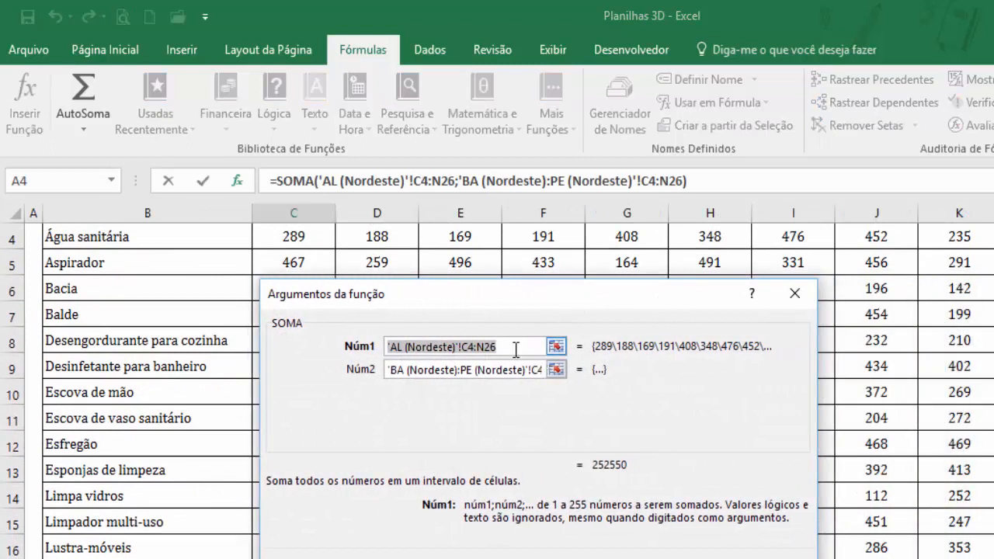
{"action": "left_click", "coordinate": [516, 349]}
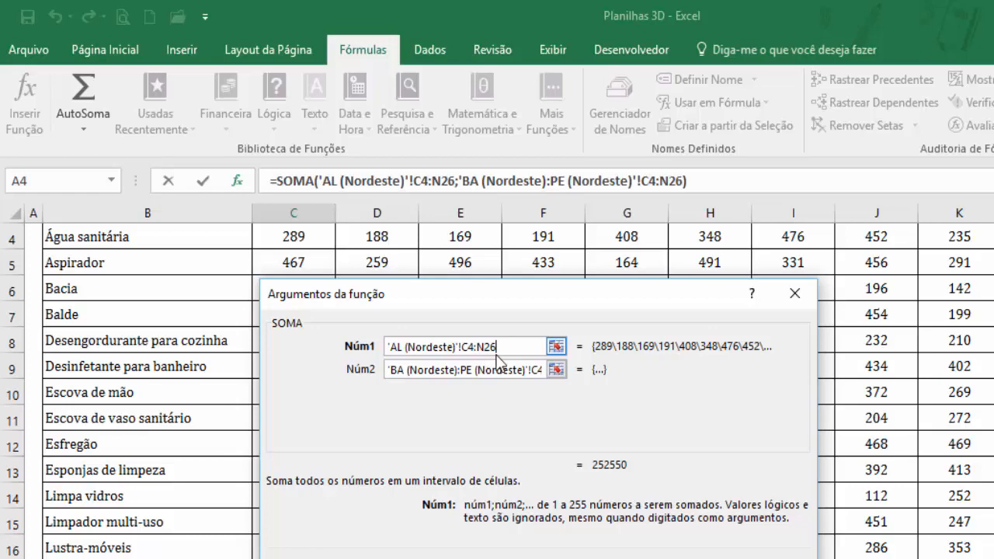
{"action": "left_click", "coordinate": [440, 373]}
{"action": "left_click", "coordinate": [407, 369]}
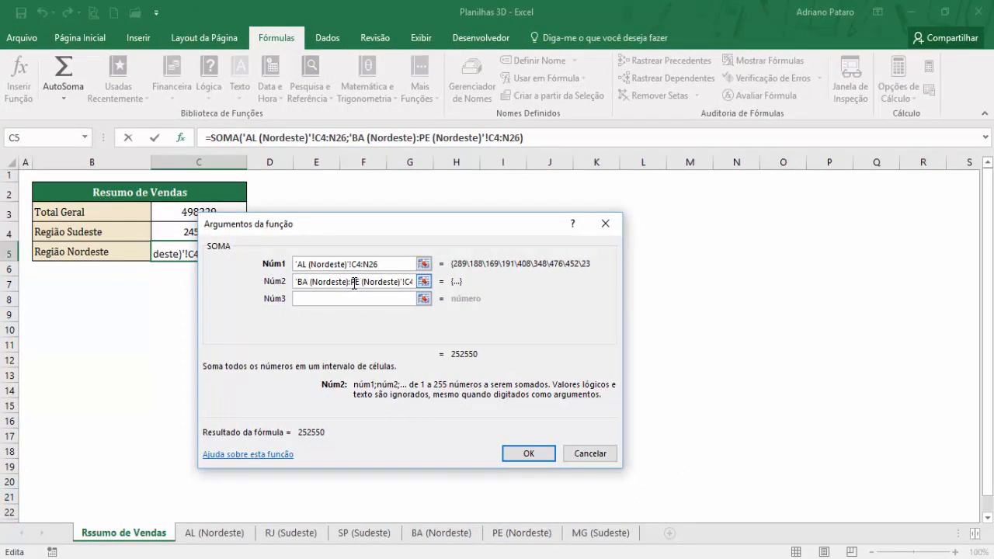
{"action": "left_click", "coordinate": [595, 459]}
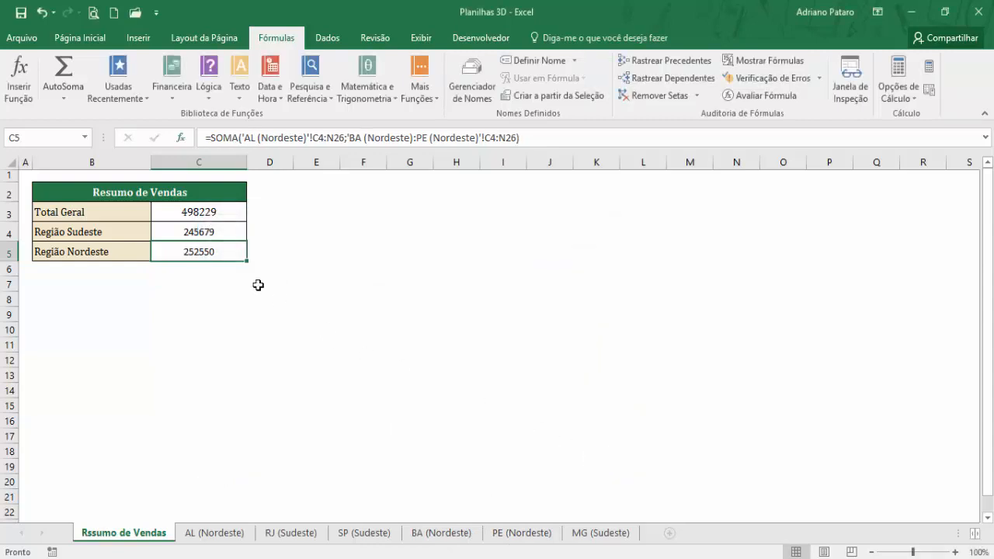
- Inspect the SOMA arguments of the Região Sudeste formula in C4 and close the function arguments
{"action": "left_click", "coordinate": [213, 230]}
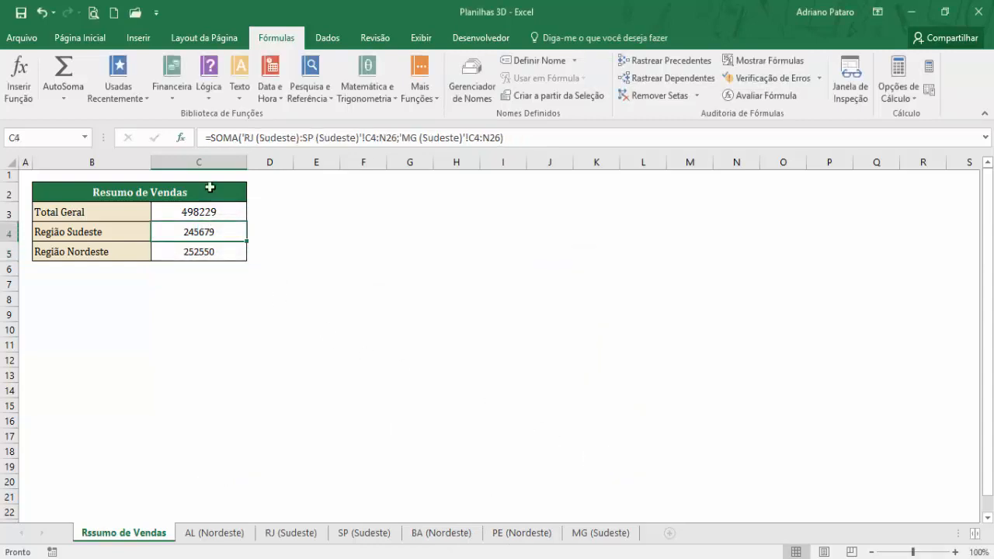
{"action": "left_click", "coordinate": [181, 138]}
{"action": "left_click", "coordinate": [359, 264]}
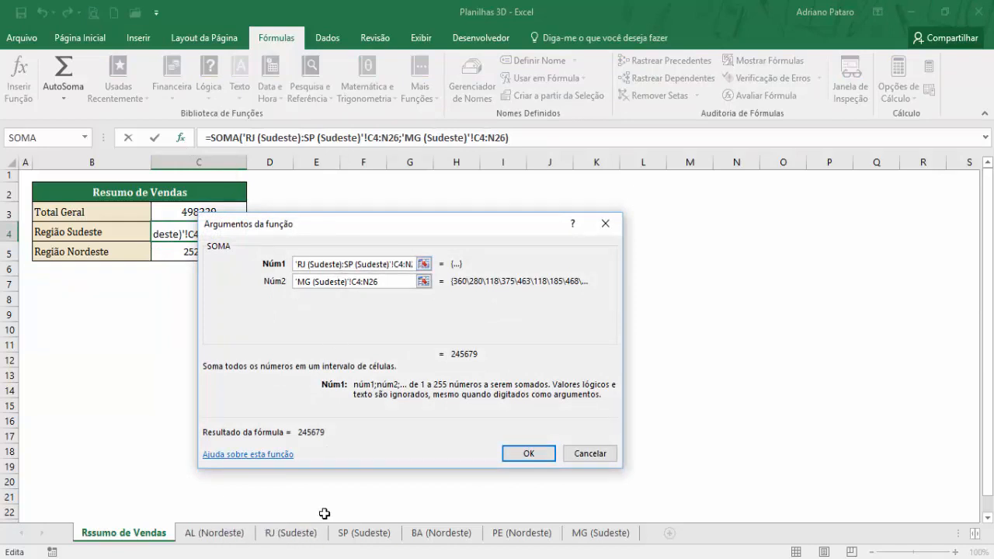
{"action": "left_click", "coordinate": [386, 284]}
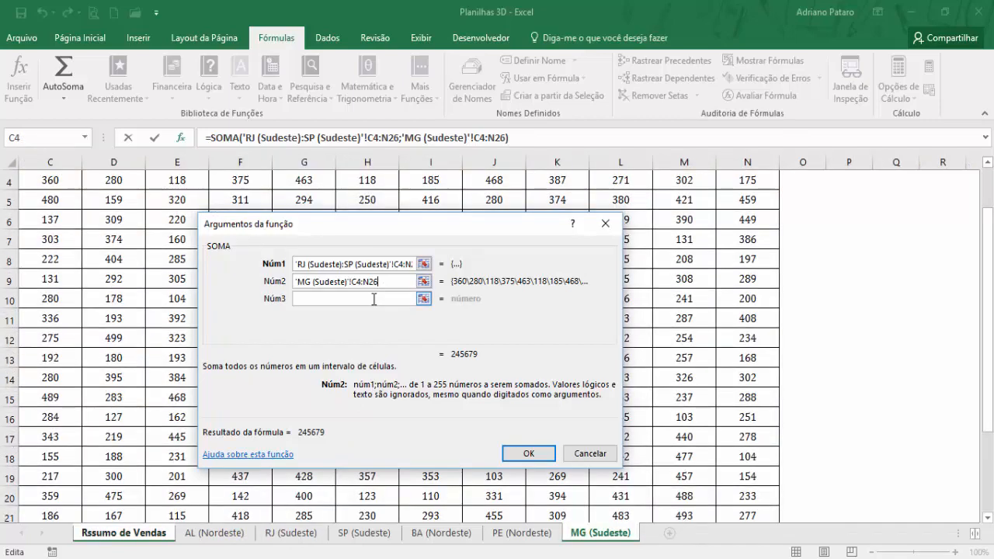
{"action": "left_click", "coordinate": [373, 300]}
{"action": "left_click", "coordinate": [526, 453]}
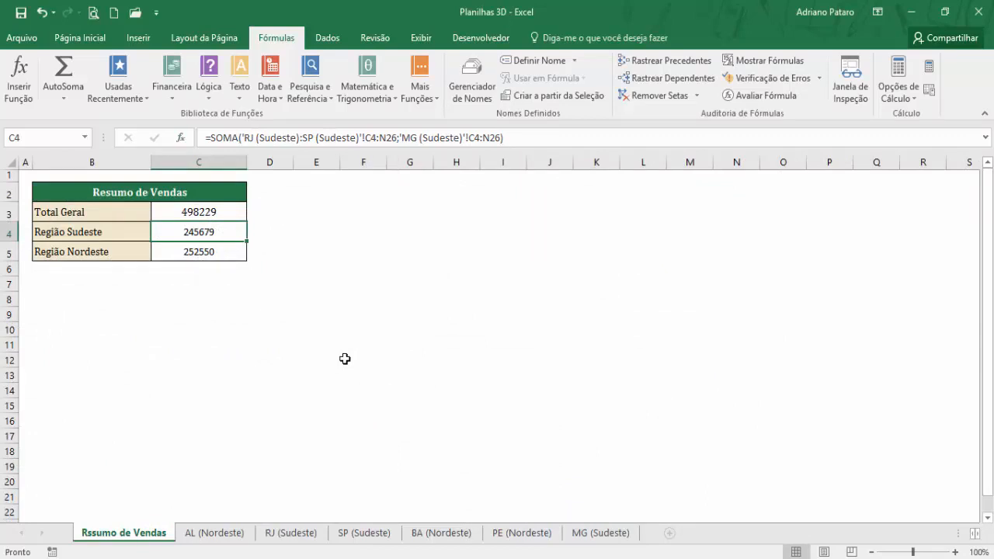
- Look through the SP (Sudeste), RJ (Sudeste) and AL (Nordeste) sheets and return to the summary sheet
{"action": "left_click", "coordinate": [225, 205]}
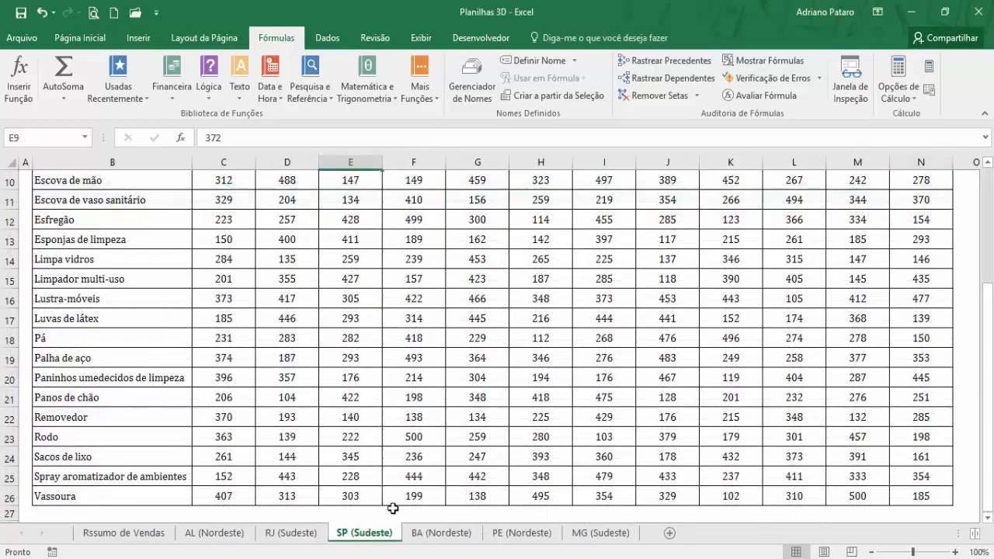
{"action": "scroll", "coordinate": [404, 489], "scroll_direction": "up", "scroll_amount": 3}
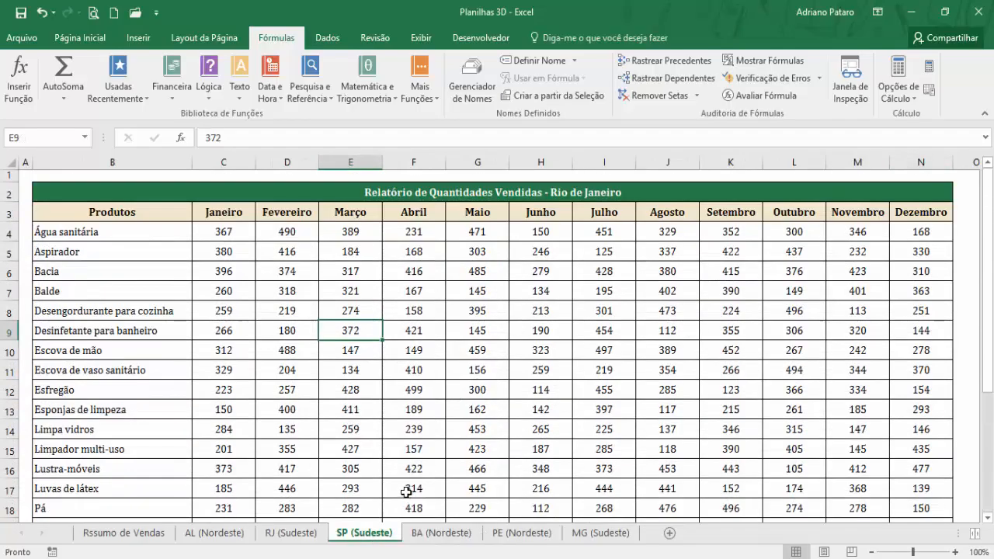
{"action": "left_click", "coordinate": [291, 533]}
{"action": "left_click", "coordinate": [245, 534]}
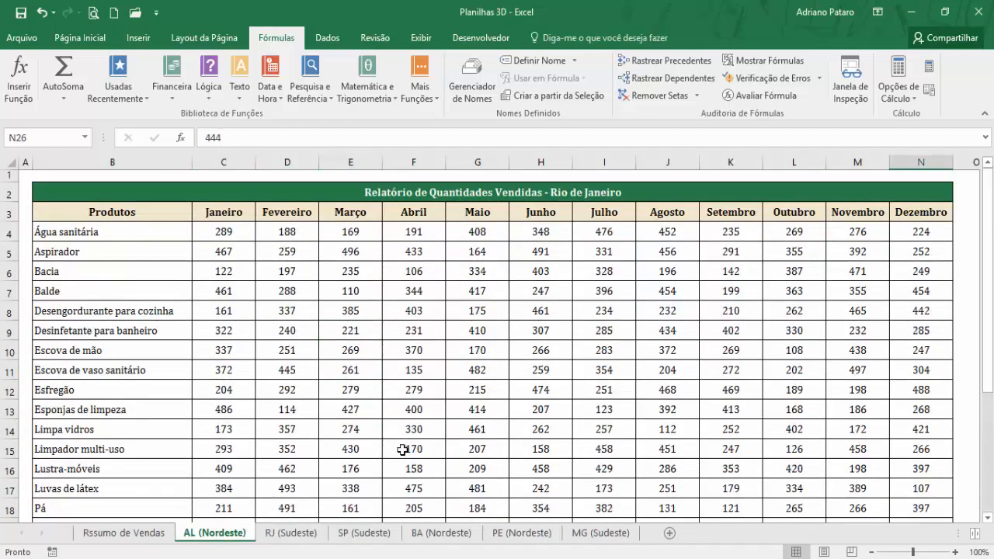
{"action": "key", "text": "ctrl+Page_Up"}
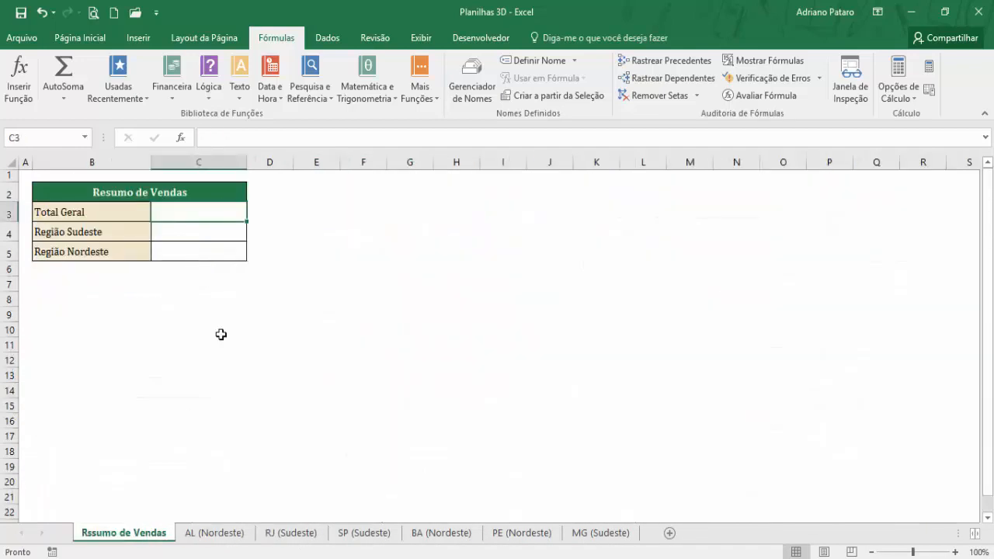
{"action": "left_click", "coordinate": [282, 210]}
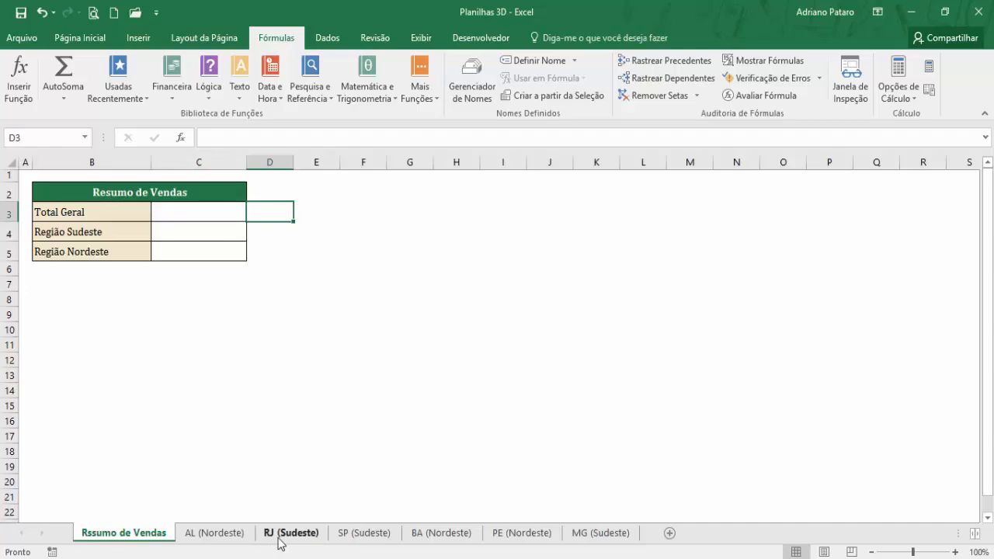
- Review the state sheets in order from AL (Nordeste) to MG (Sudeste), and go back to the PE (Nordeste) data
{"action": "left_click", "coordinate": [215, 536]}
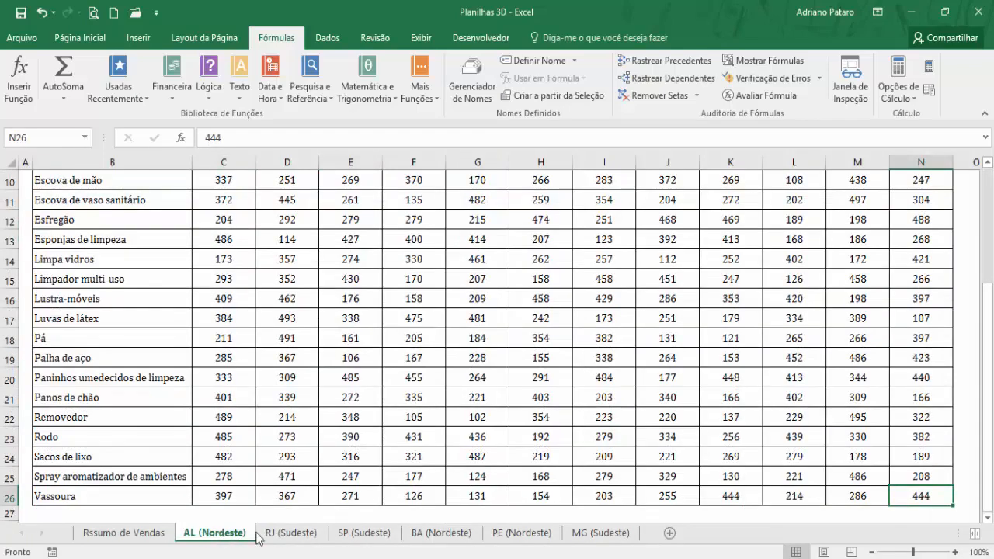
{"action": "left_click", "coordinate": [285, 537]}
{"action": "left_click", "coordinate": [371, 537]}
{"action": "left_click", "coordinate": [441, 537]}
{"action": "left_click", "coordinate": [554, 537]}
{"action": "left_click", "coordinate": [583, 536]}
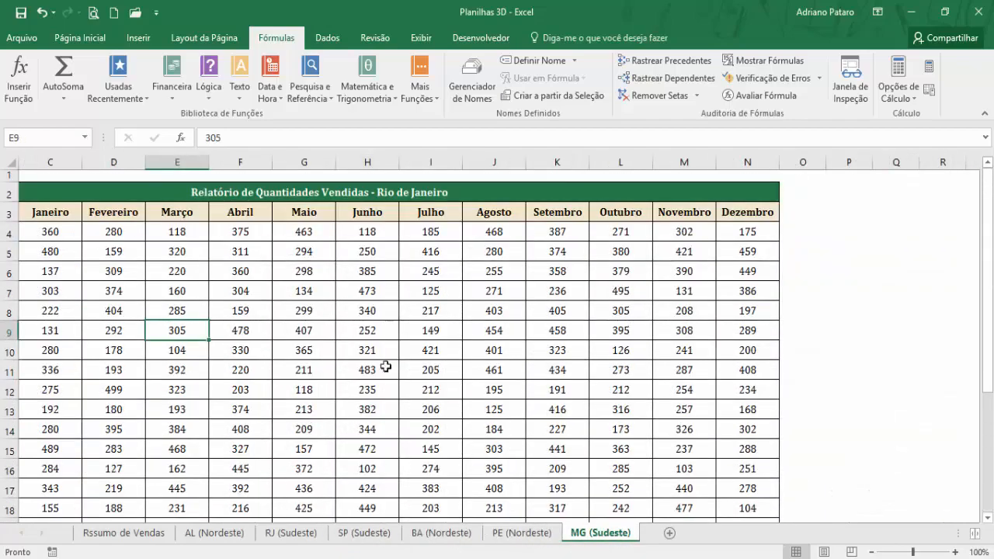
{"action": "left_click", "coordinate": [534, 537]}
{"action": "scroll", "coordinate": [505, 377], "scroll_direction": "up", "scroll_amount": 3}
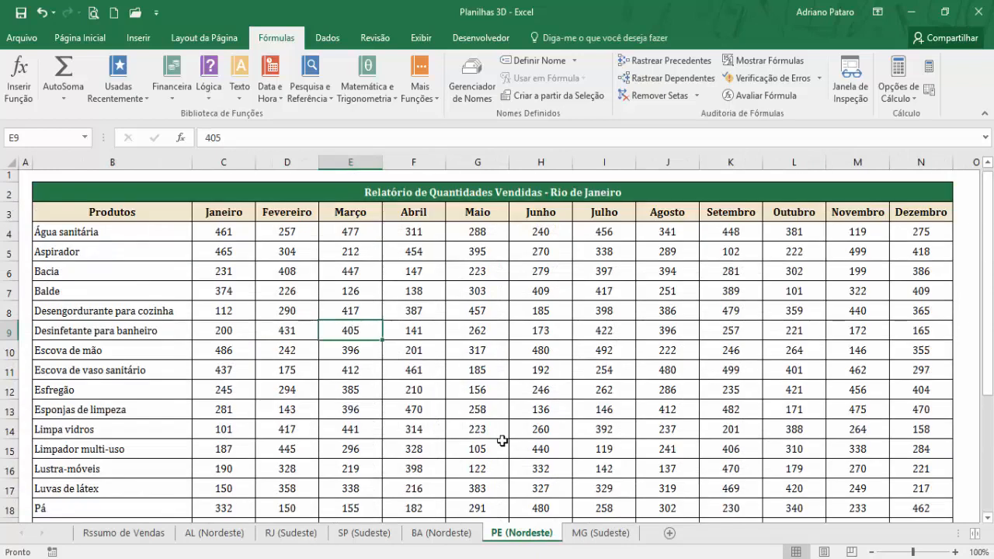